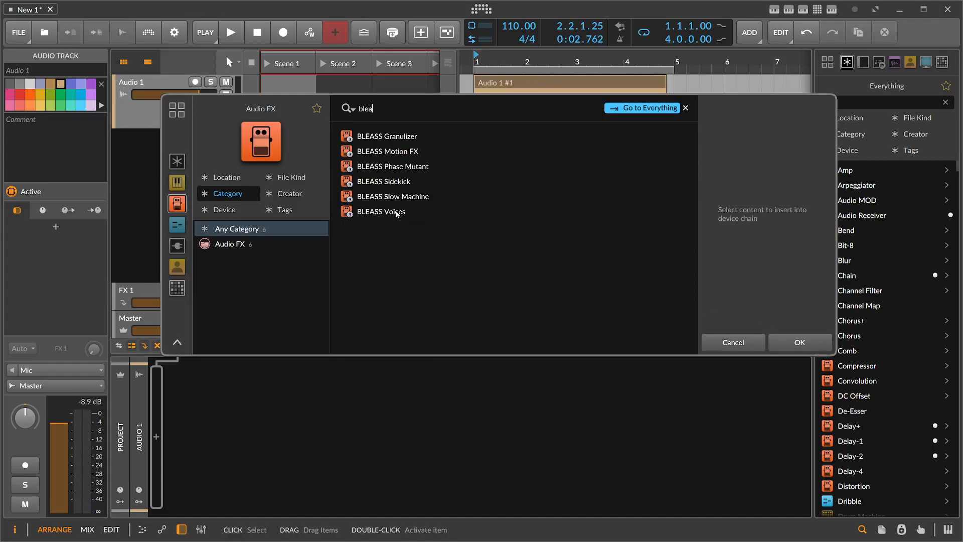
Insert the BLEASS Voices effect on the Audio 1 track and look through its Performance, MIDI, Voices, Modulation and Sequencer pages.
double_click(402, 214)
left_click_drag(411, 153, 421, 133)
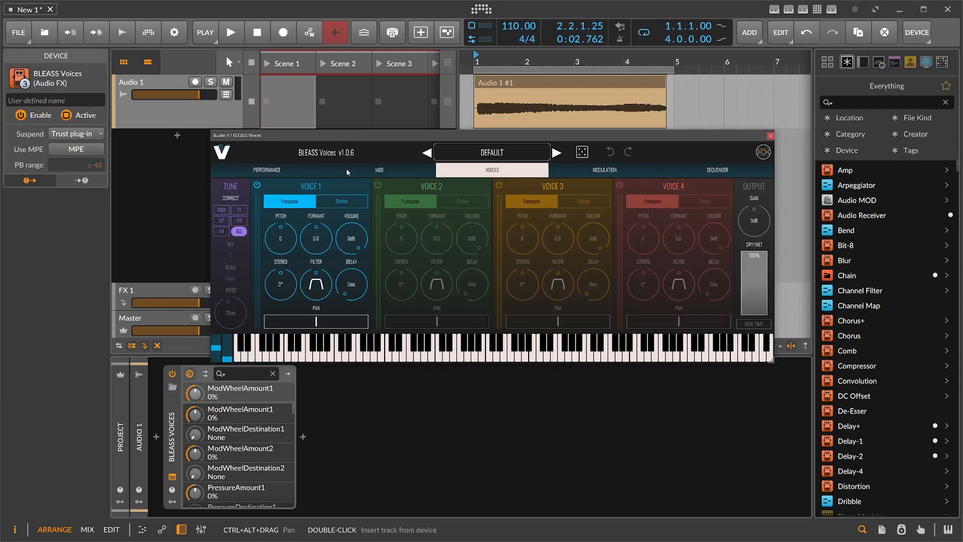
left_click(281, 172)
left_click(384, 172)
left_click(496, 173)
left_click(596, 173)
left_click(694, 174)
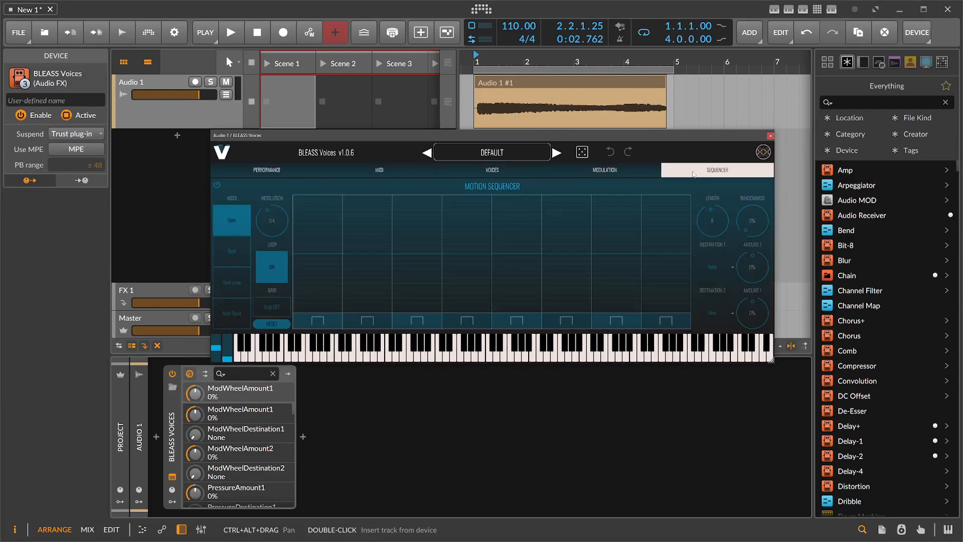
left_click(501, 174)
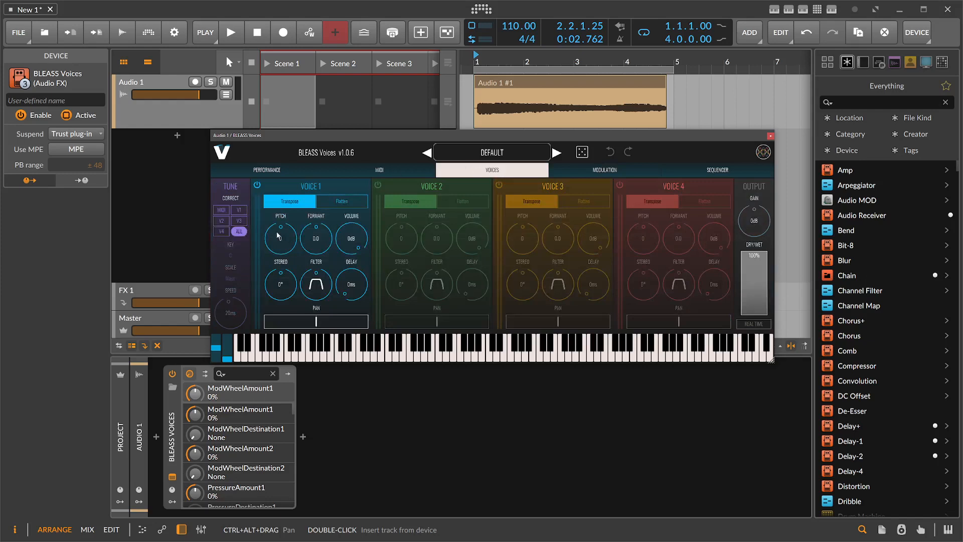
Try switching Voice 2 on and off, and shift the plug-in window slightly.
left_click(410, 201)
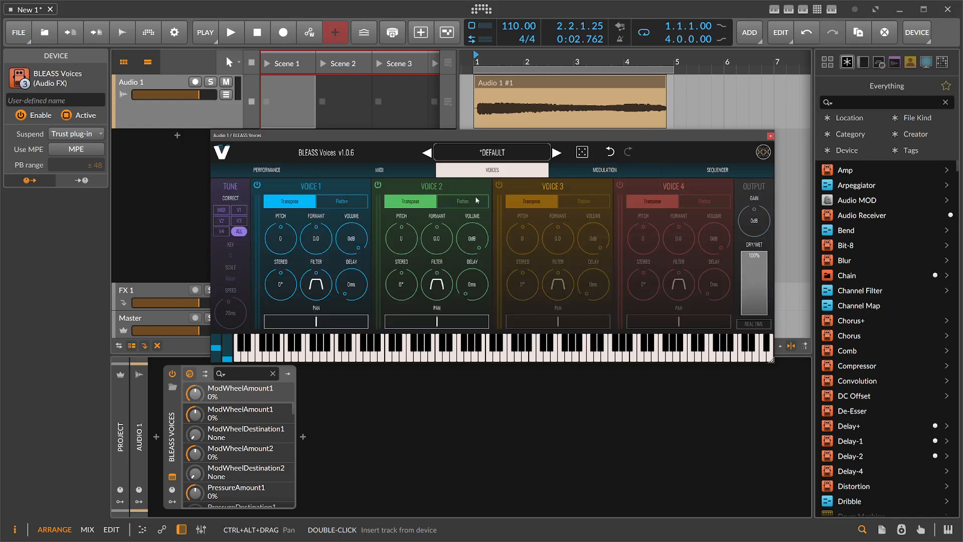
left_click(379, 185)
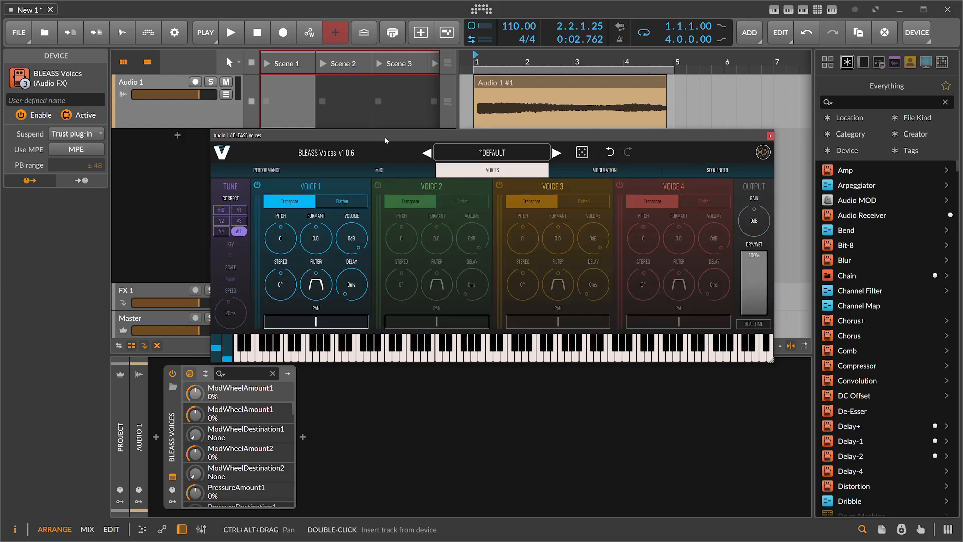
left_click_drag(385, 138, 385, 145)
Play the clip while trying different pitch values on Voice 1, returning the pitch to 0.
key("space")
left_click(285, 247)
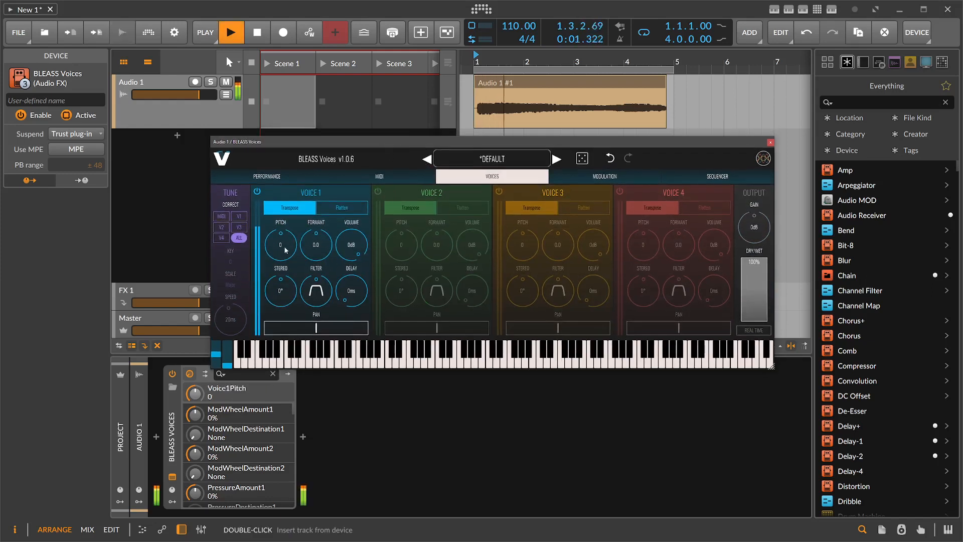
mouse_move(284, 246)
left_mouse_down()
mouse_move(285, 287)
mouse_move(293, 254)
left_mouse_up()
key("space")
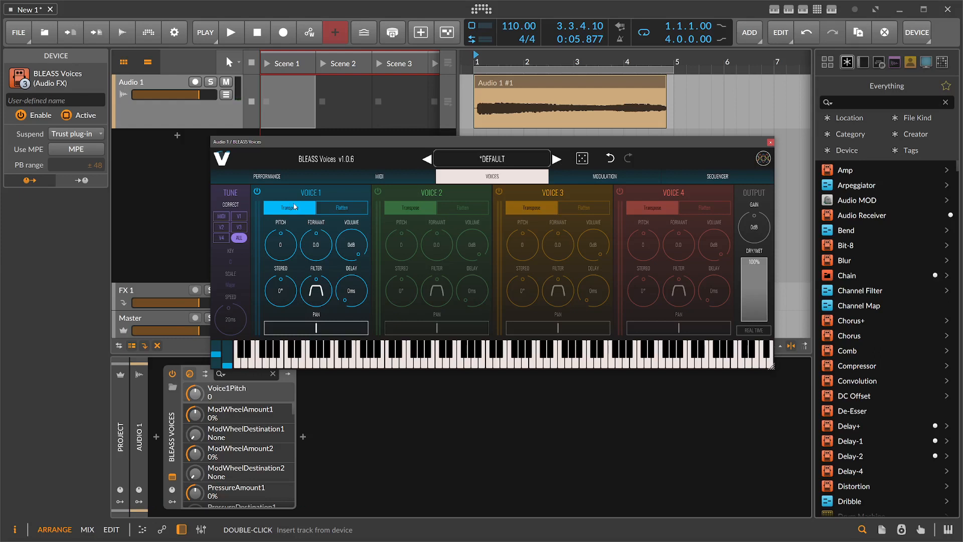
mouse_move(292, 241)
left_mouse_down()
mouse_move(291, 262)
mouse_move(293, 230)
mouse_move(289, 251)
left_mouse_up()
key("space")
key("space")
key("space")
Try out Voice 1's formant and its stereo shift at -156°, then return both to 0 and stop playback.
left_click_drag(320, 247, 353, 242)
left_click(287, 284)
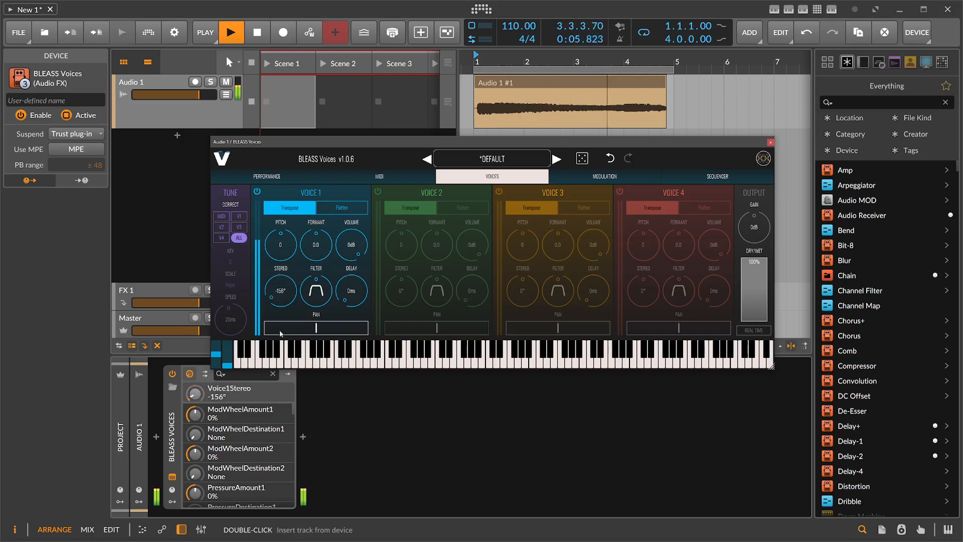
key("space")
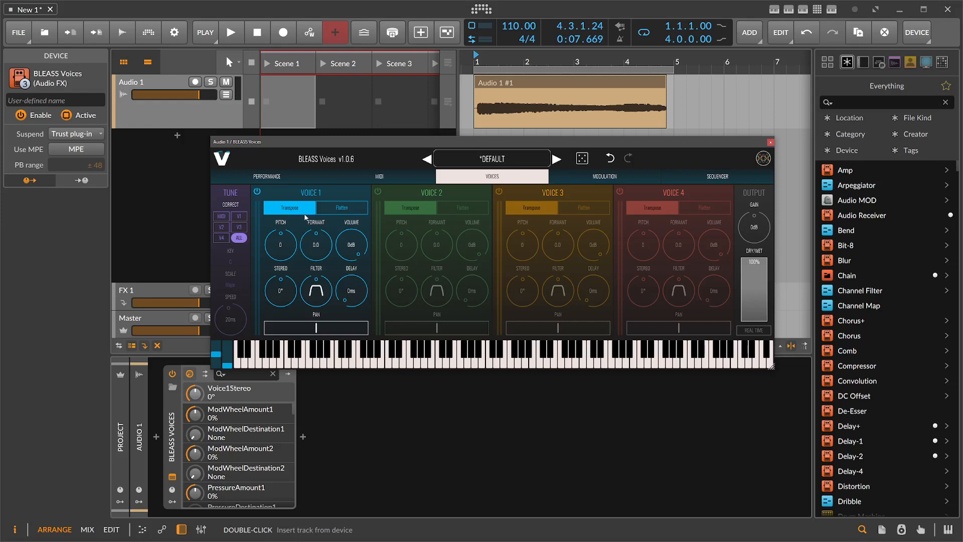
Audition Voice 1's pitch at -3 during playback and return it to 0.
key("space")
scroll(294, 241, "up", 4)
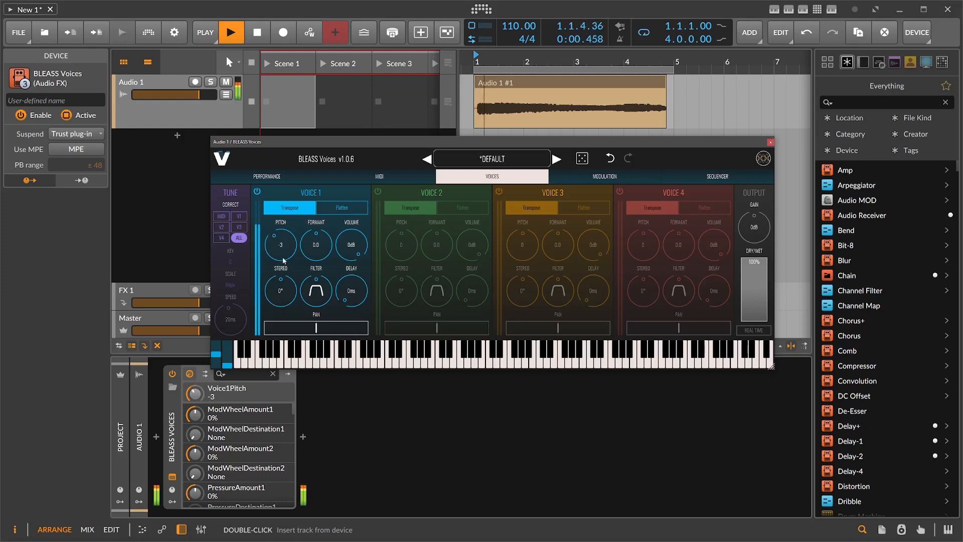
scroll(294, 241, "down", 4)
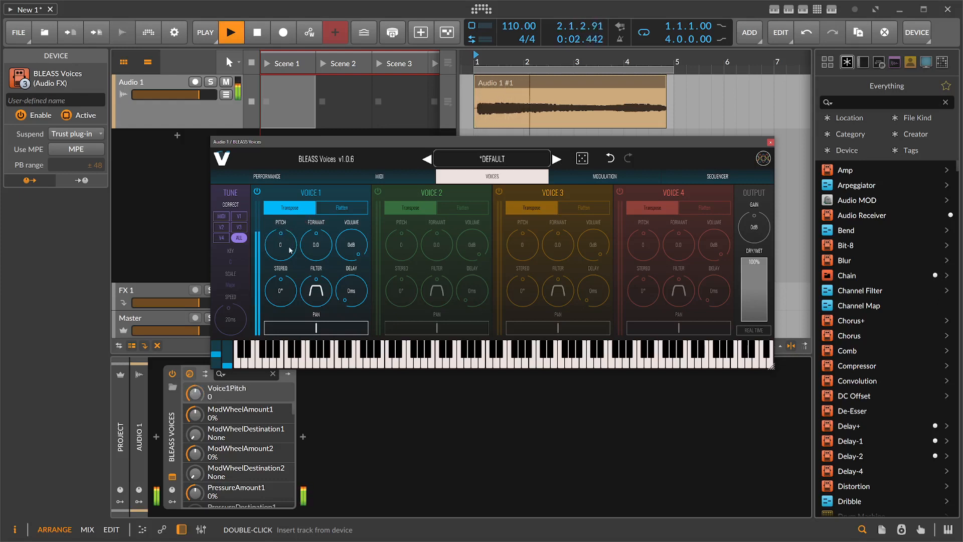
key("space")
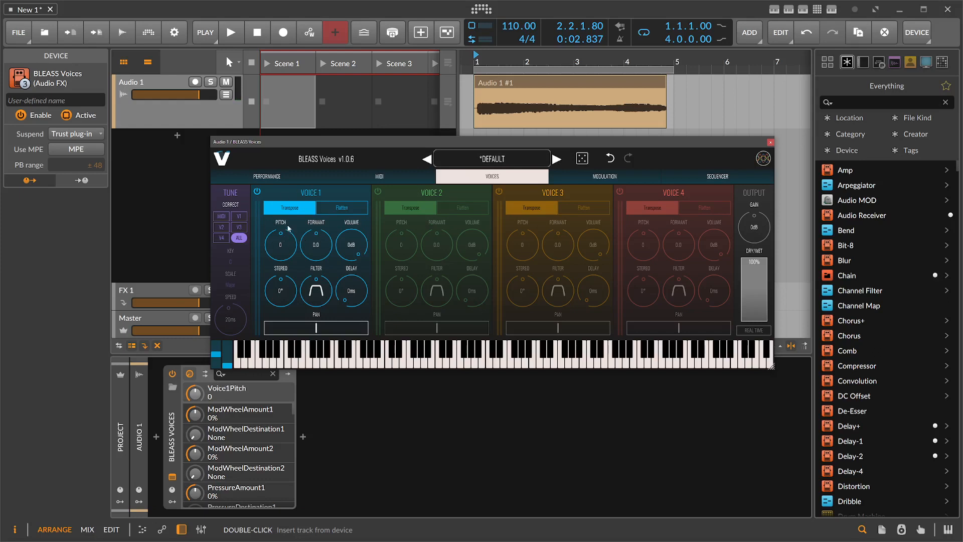
Enable Voice 2, set its pitch to 2, and play the clip to check the harmony.
left_click(391, 206)
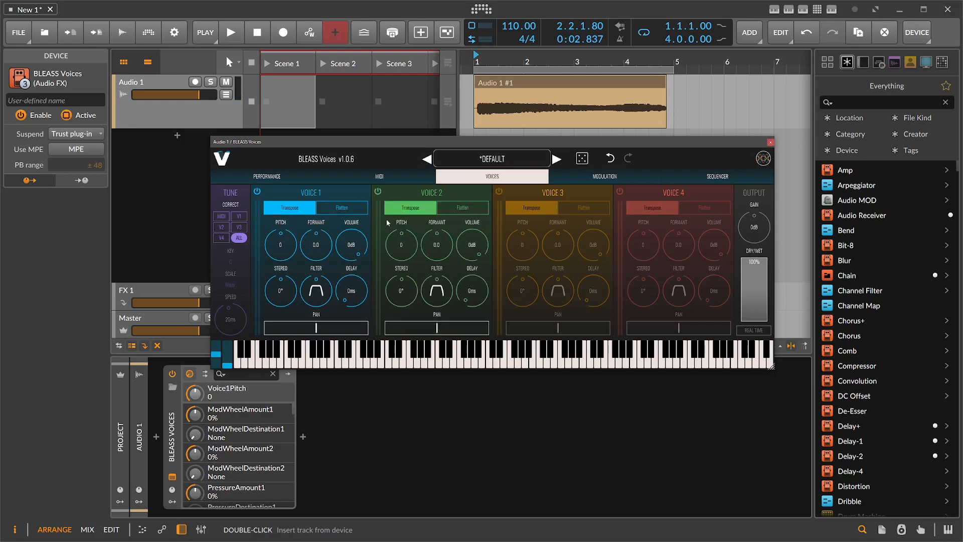
left_click_drag(409, 247, 410, 241)
key("space")
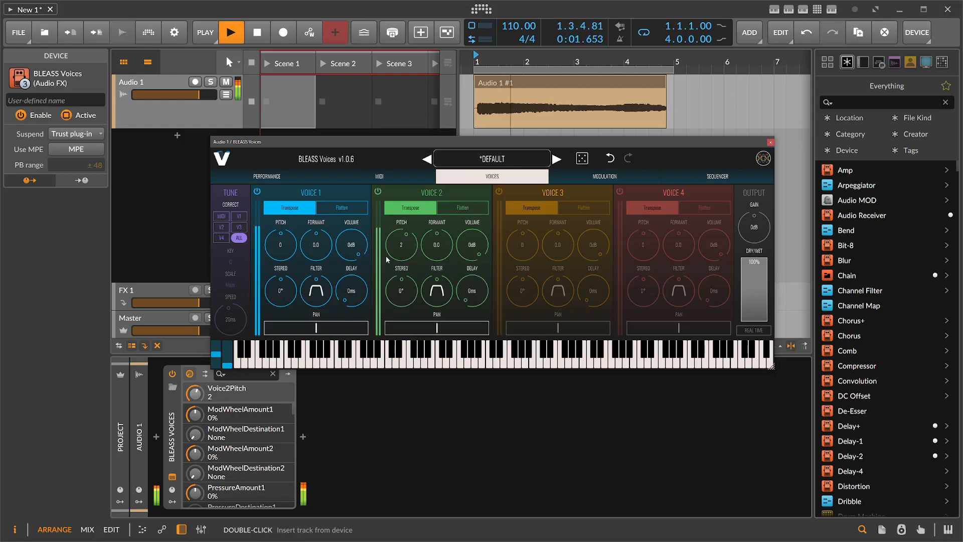
key("space")
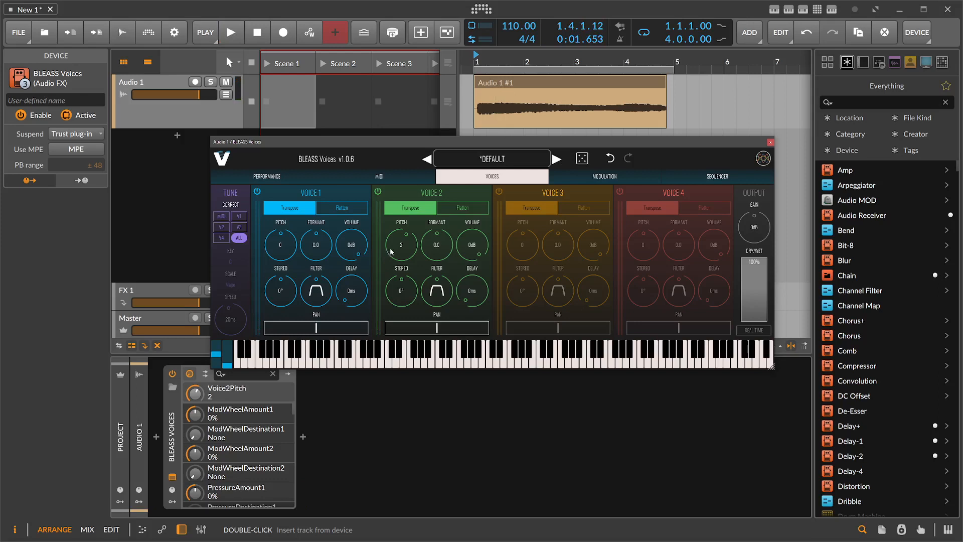
Enable Voice 3, set its pitch to 7, and play the clip with all three voices.
key("space")
left_click(499, 192)
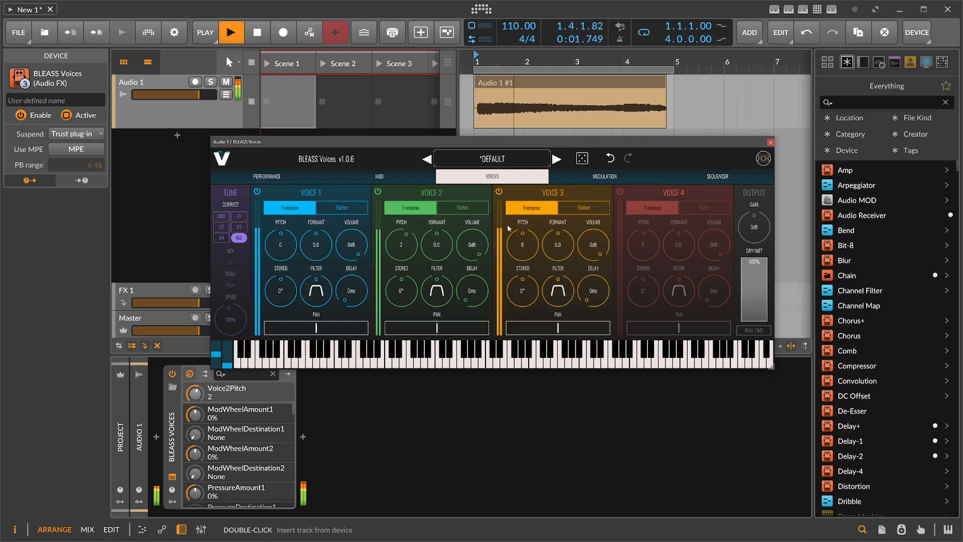
left_click_drag(522, 244, 523, 224)
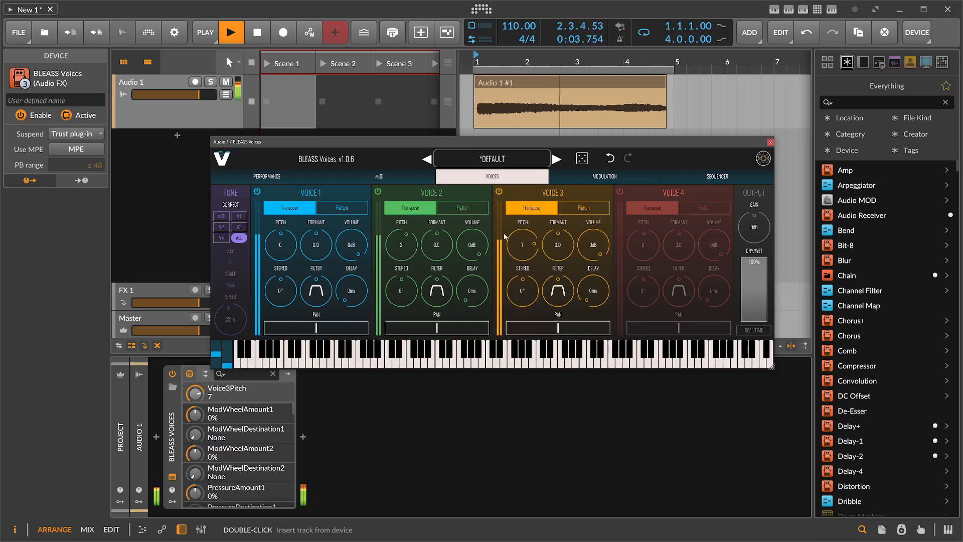
key("space")
key("space")
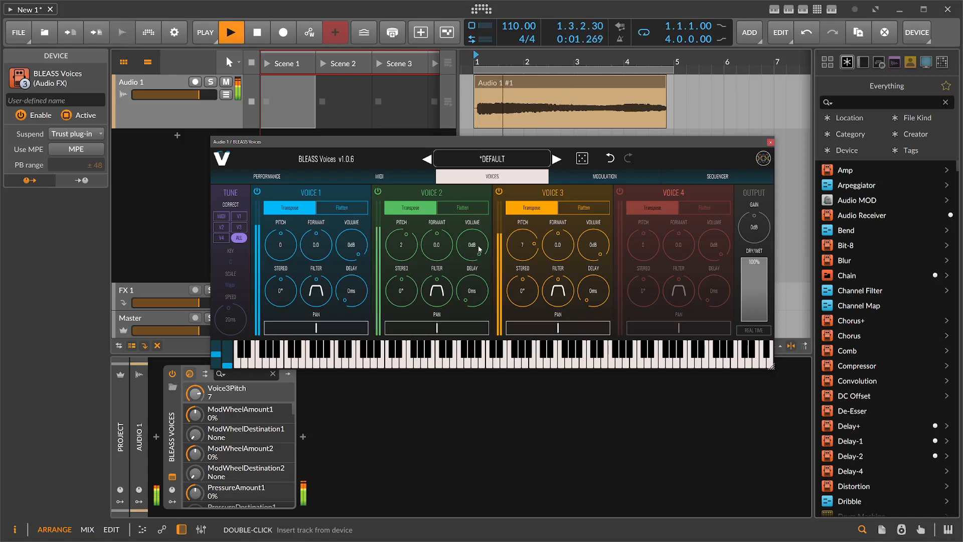
key("space")
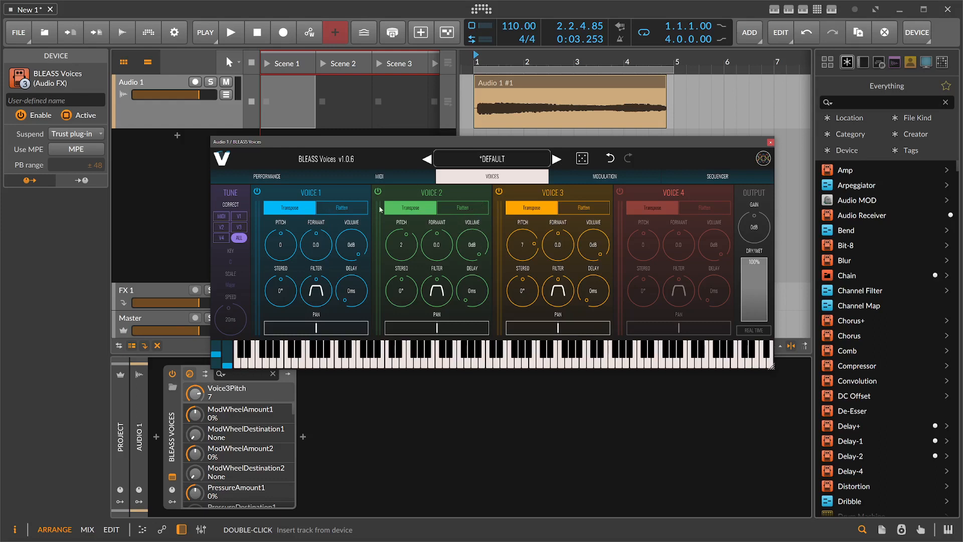
Switch Voices 1, 2 and 3 from Transpose to Flatten mode.
left_click(347, 207)
left_click(467, 207)
left_click(569, 212)
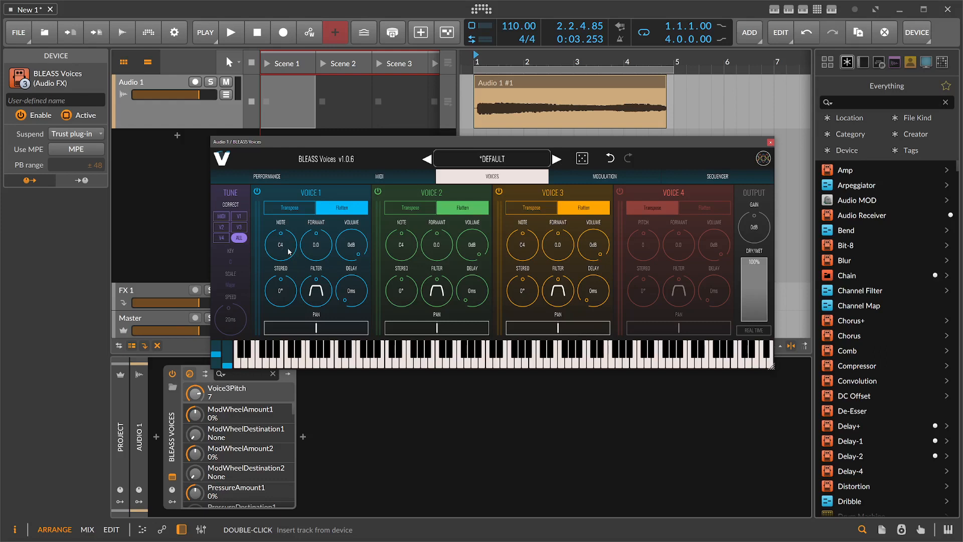
With the clip playing, set Voice 1's note to F#3 and Voice 2's note to D#4.
left_click_drag(289, 252, 287, 262)
scroll(288, 252, "up", 1)
key("space")
scroll(410, 248, "up", 1)
scroll(517, 243, "up", 2)
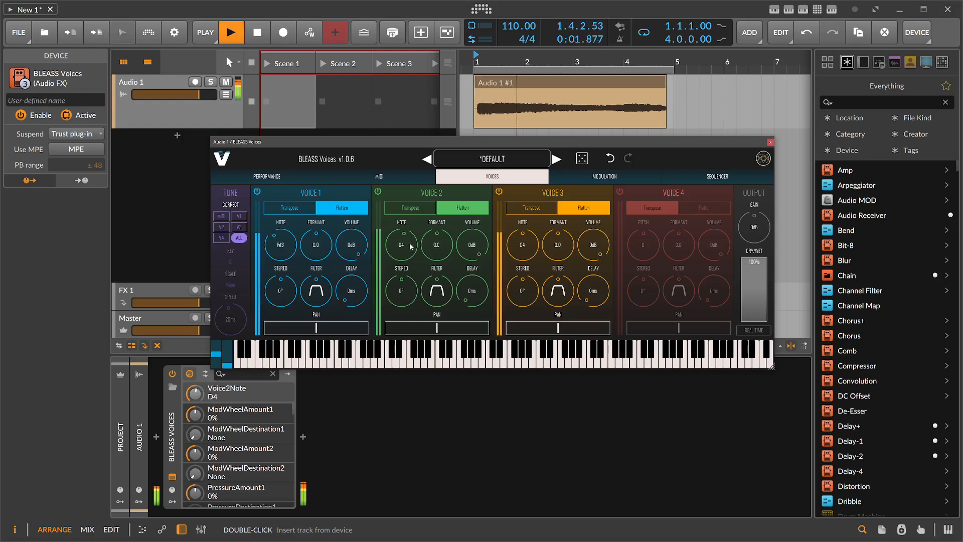
scroll(518, 243, "up", 1)
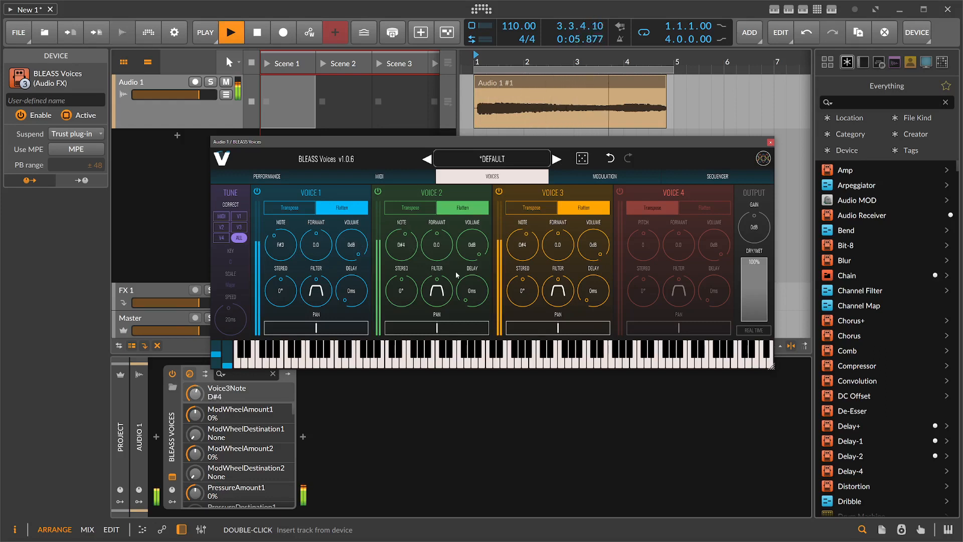
Set Voice 3's note to A#3 and replay the clip to hear the flattened chord.
scroll(523, 247, "down", 5)
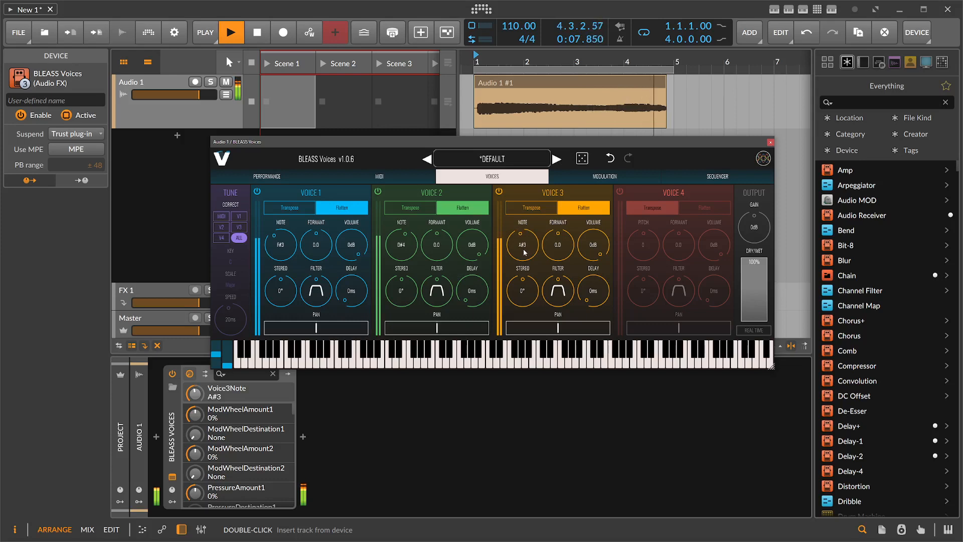
key("space")
key("space")
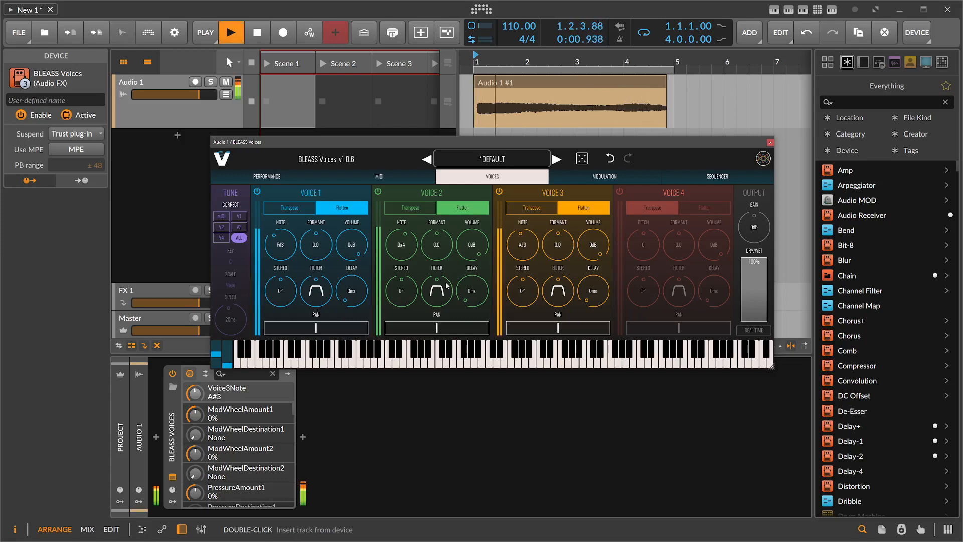
key("space")
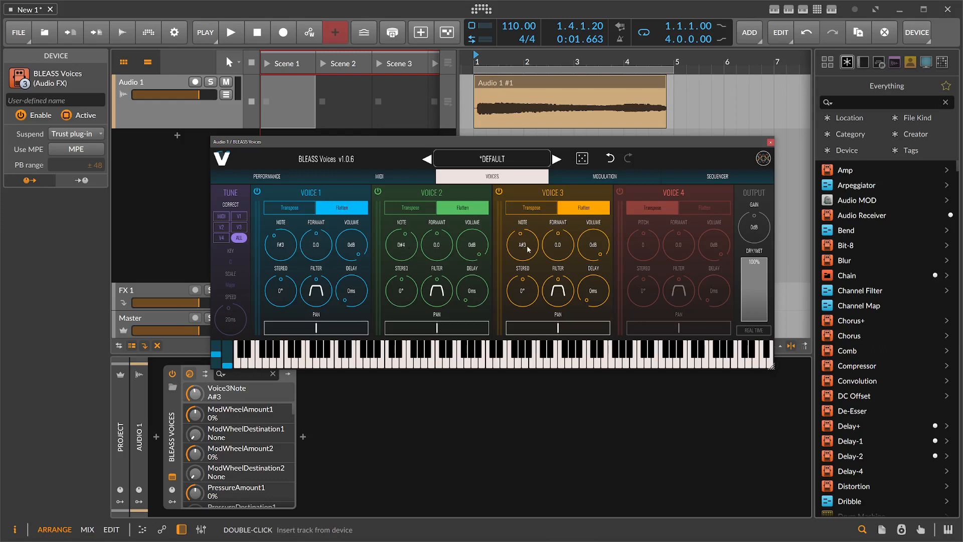
Try the Audio 1 clip's pitch expression at 3.00 and -2.00 during playback, then reset it to 0.00.
left_click(501, 86)
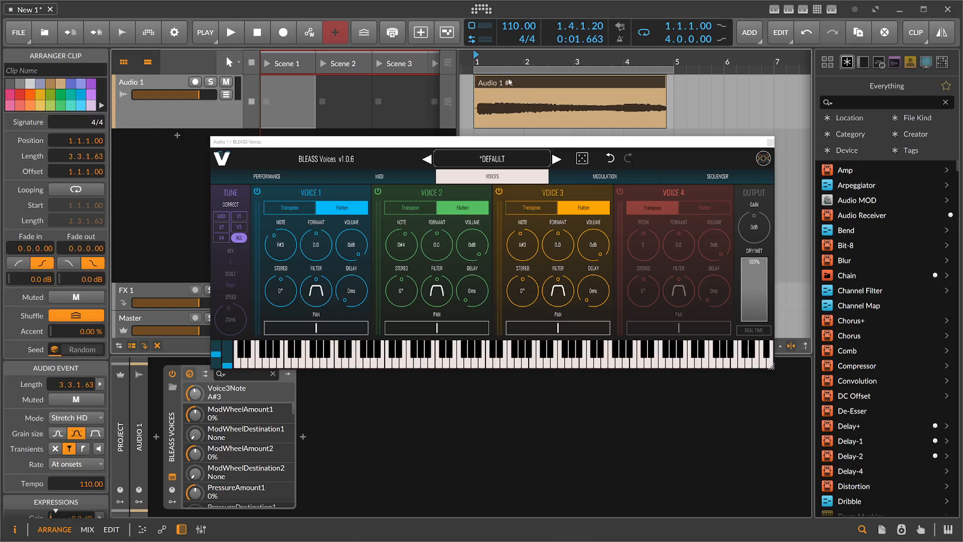
scroll(78, 469, "down", 3)
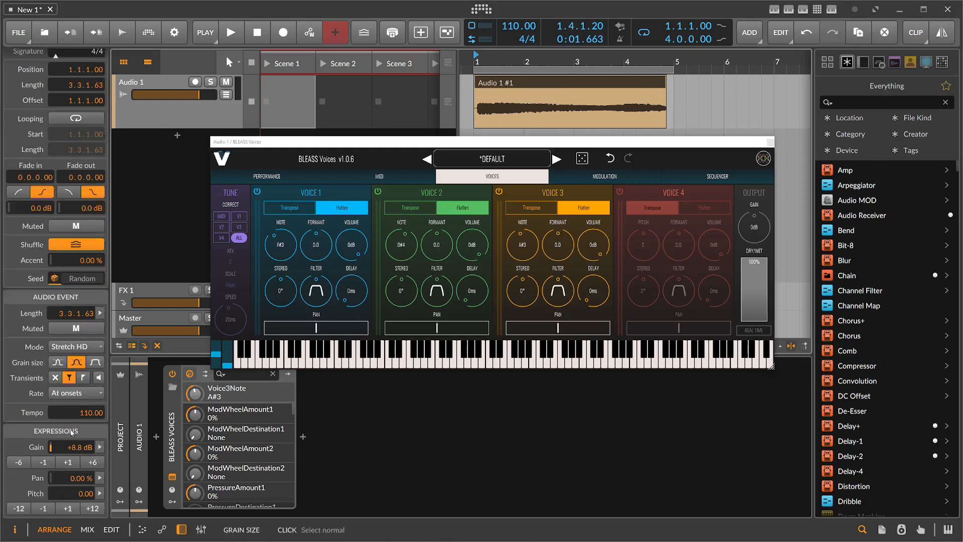
key("space")
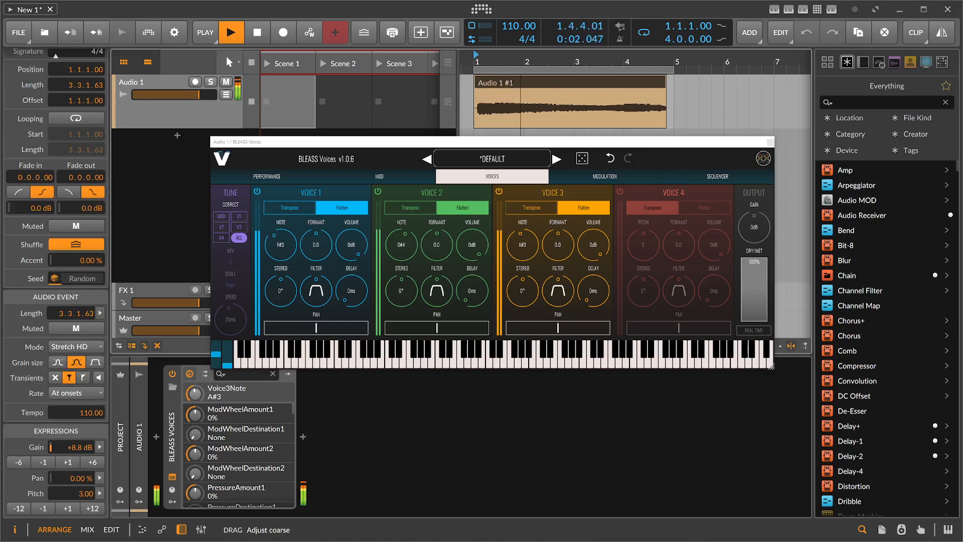
left_click_drag(78, 493, 79, 484)
key("space")
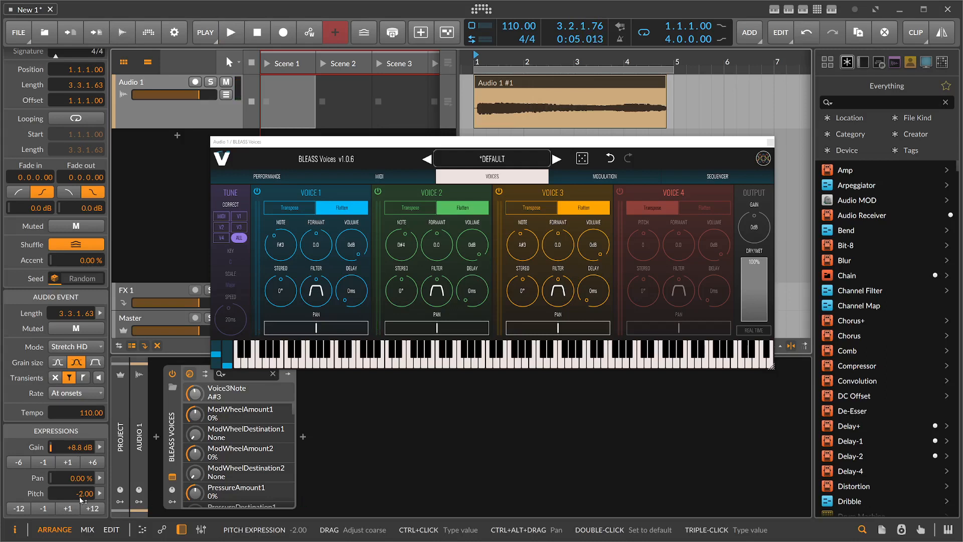
left_click_drag(80, 498, 80, 498)
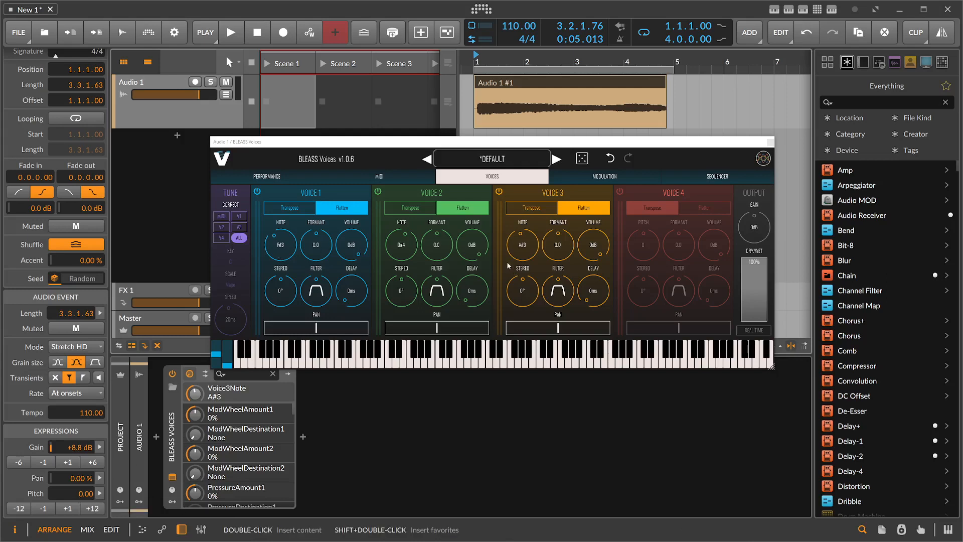
Switch Voices 3, 2 and 1 back to Transpose mode.
left_click(531, 207)
left_click(410, 207)
left_click(294, 207)
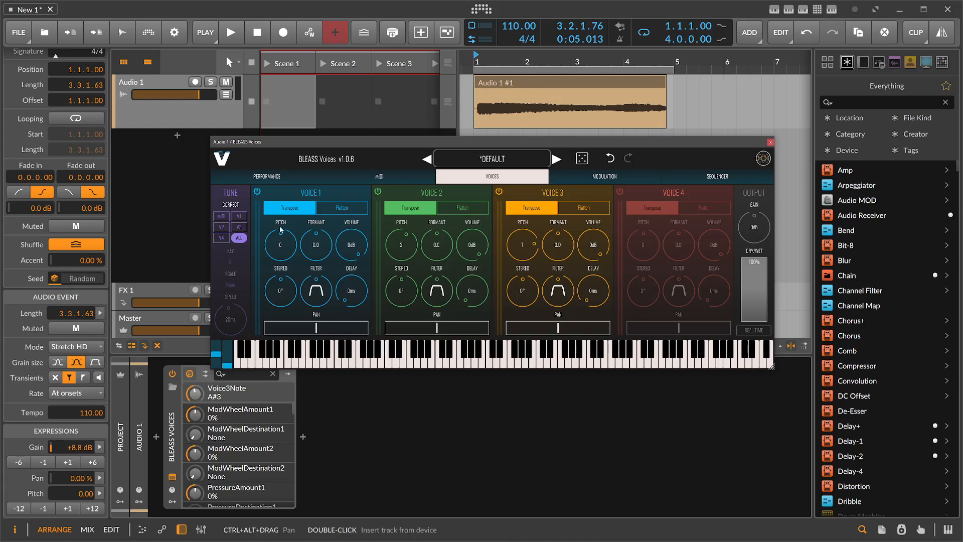
Enable tuning correction for voices V1, V2 and V3.
left_click(239, 217)
left_click(224, 228)
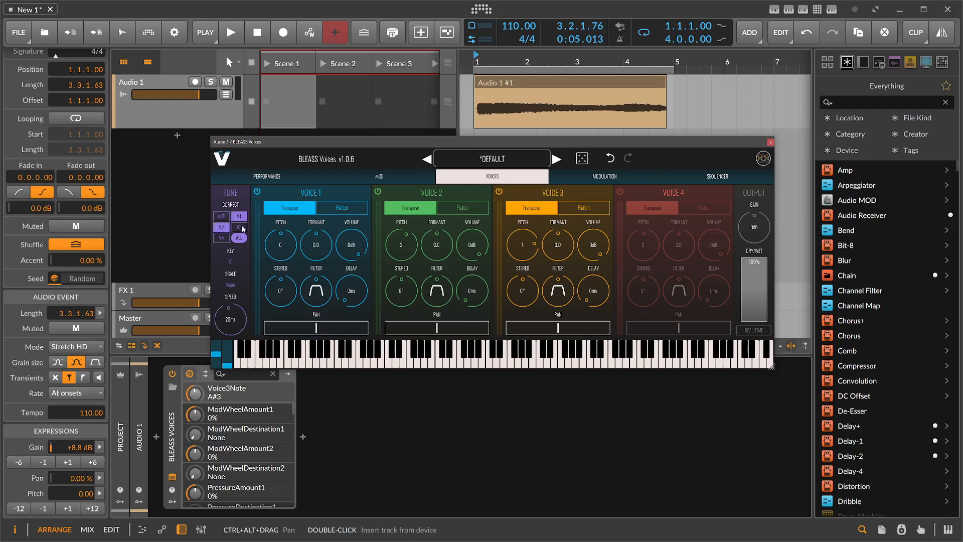
left_click(241, 228)
Set the tuning key to D#/Eb and the scale to Natural Minor, then play the clip.
left_click(231, 262)
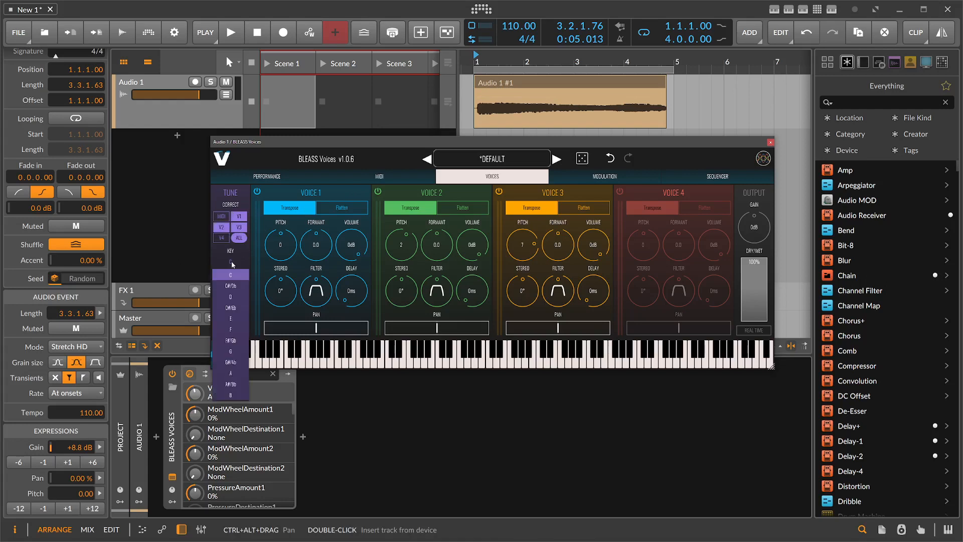
left_click(240, 286)
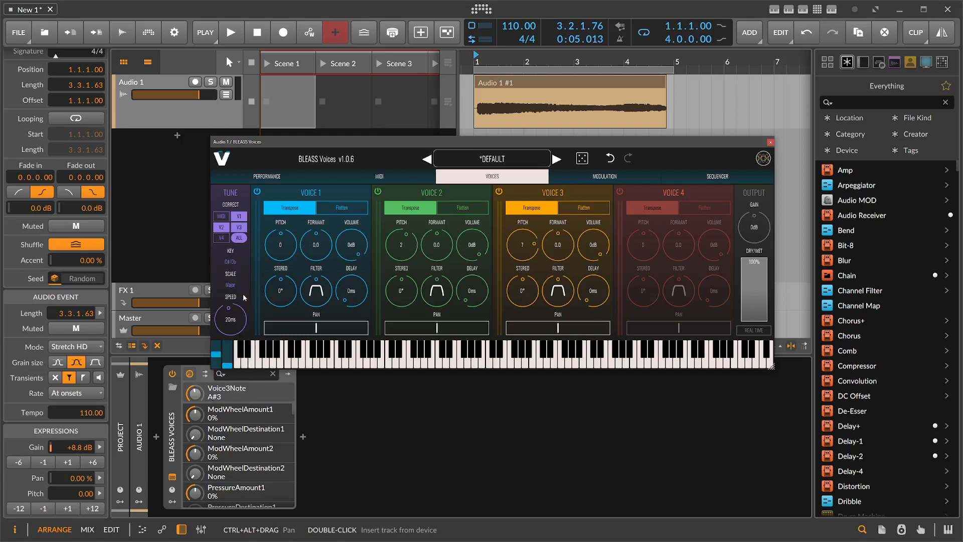
left_click(231, 262)
left_click(236, 310)
left_click(231, 285)
left_click(243, 322)
key("space")
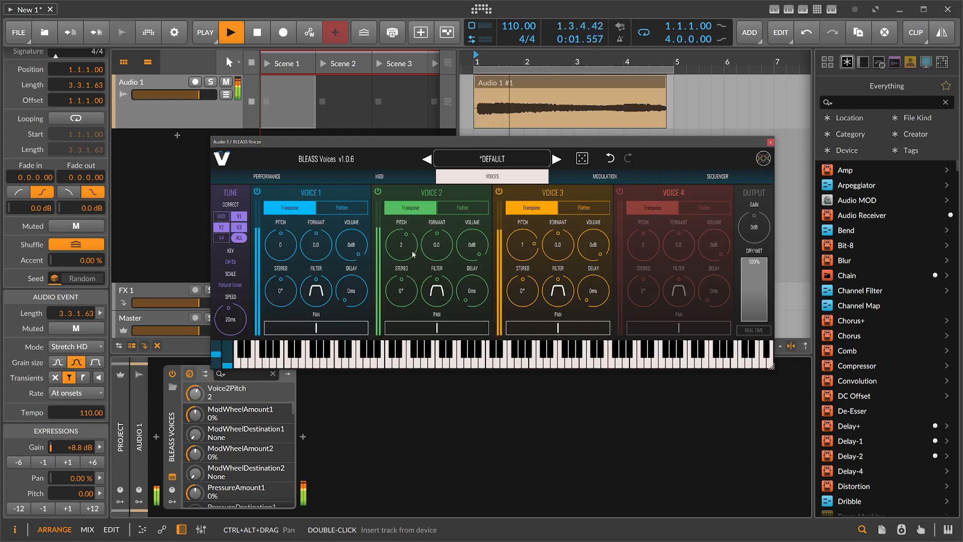
Set Voice 2's pitch to 5 while the clip plays, then stop playback.
left_click_drag(413, 254, 416, 248)
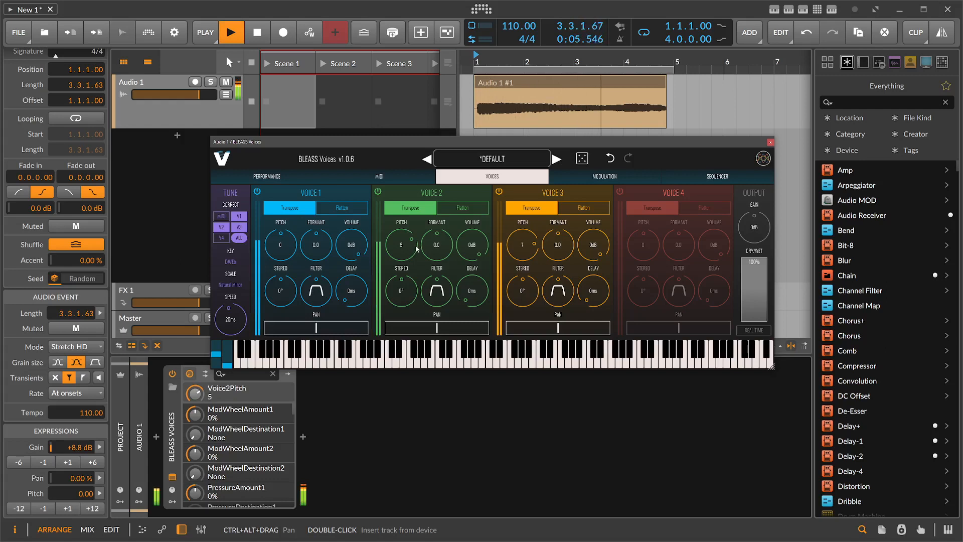
key("space")
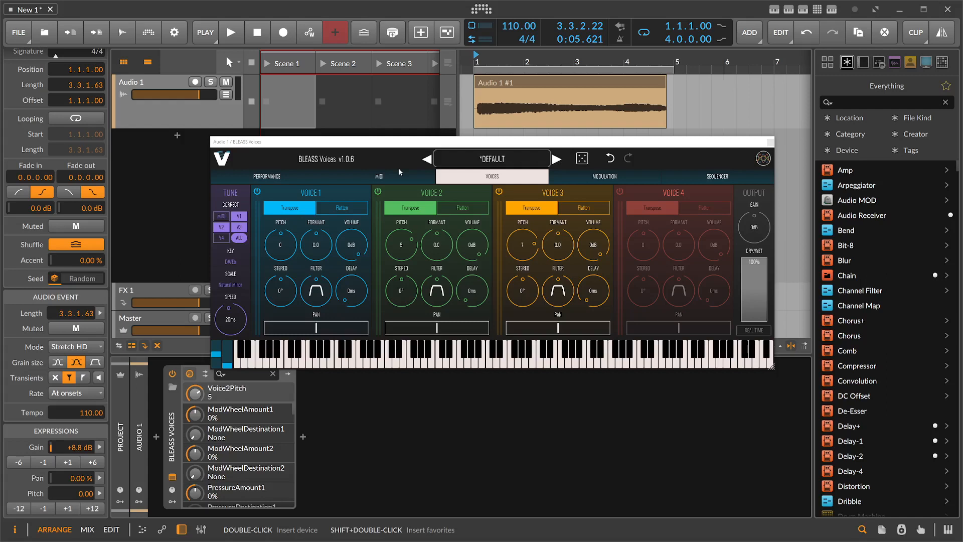
Switch on Voice 4 and enable tuning correction for V4 and MIDI.
left_click(227, 238)
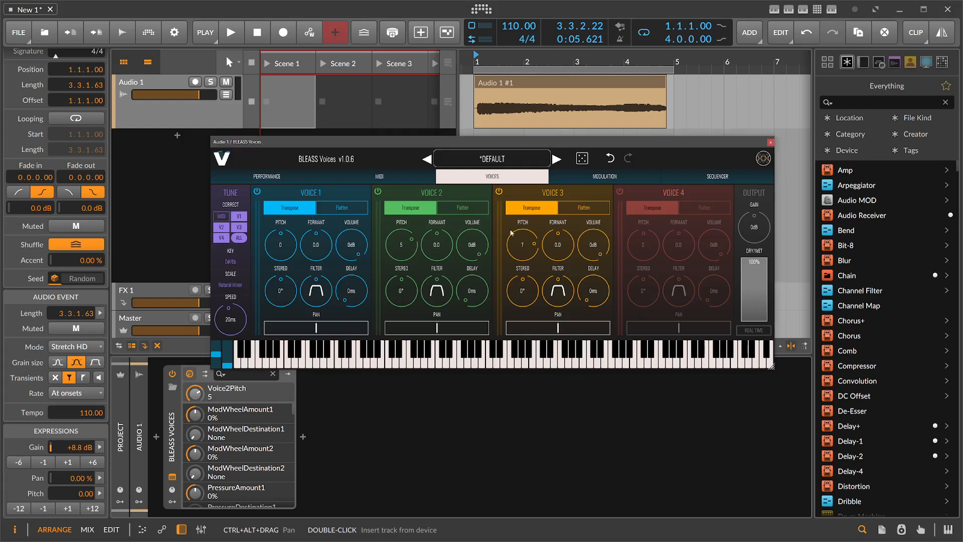
left_click(621, 192)
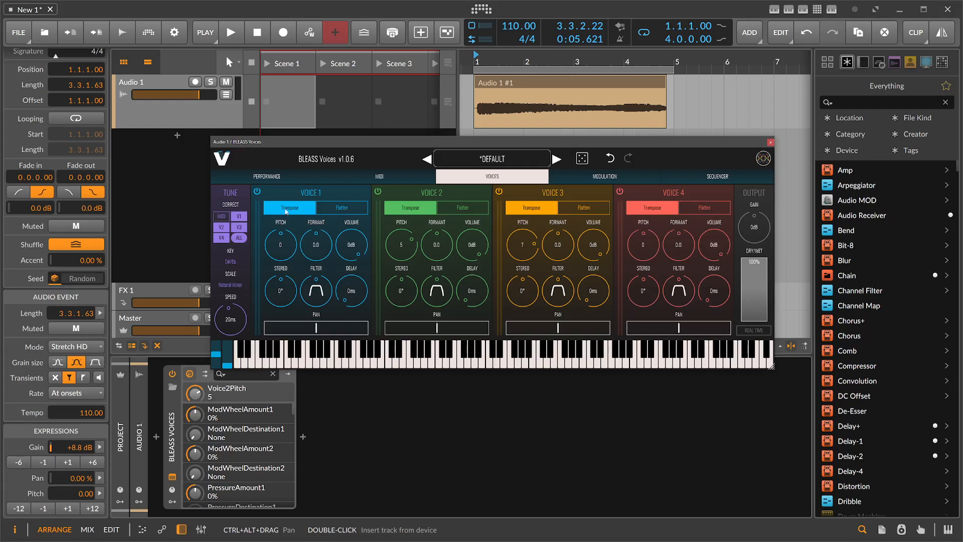
left_click(229, 219)
Switch off Voices 1, 2, 3 and 4 in BLEASS Voices.
left_click(258, 192)
left_click(378, 192)
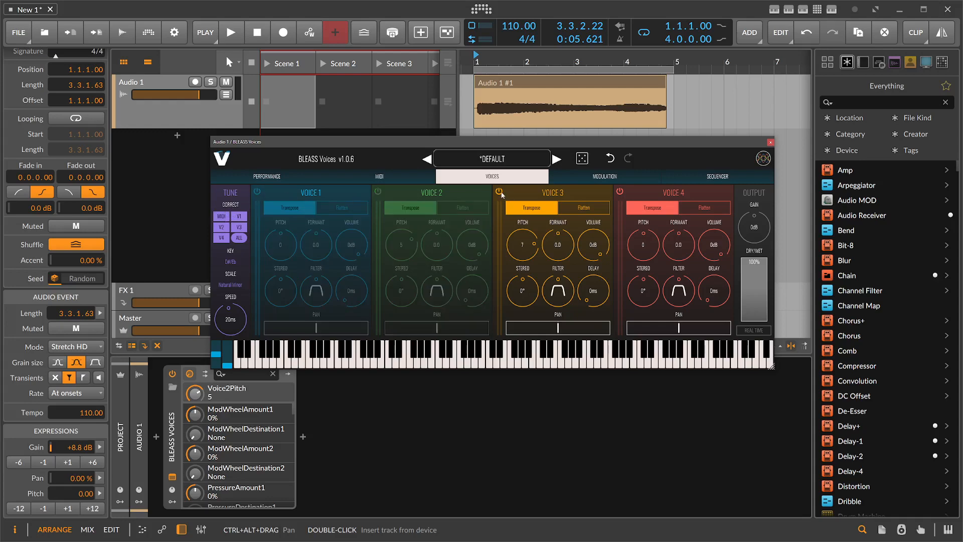
left_click(500, 191)
left_click(620, 191)
Add an instrument track below Audio 1 and arm it for recording, leaving its device chain empty.
left_click_drag(516, 143, 553, 155)
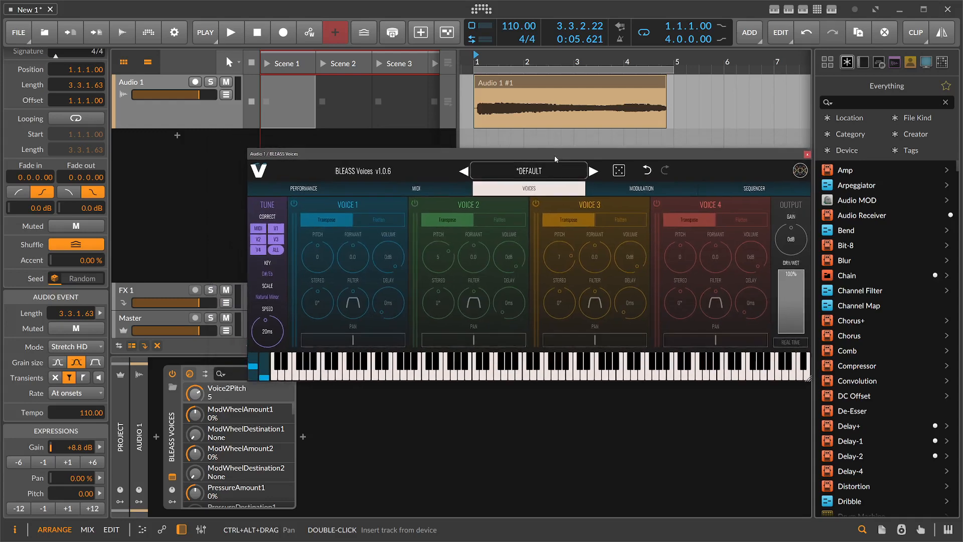
left_click(222, 121)
right_click(148, 141)
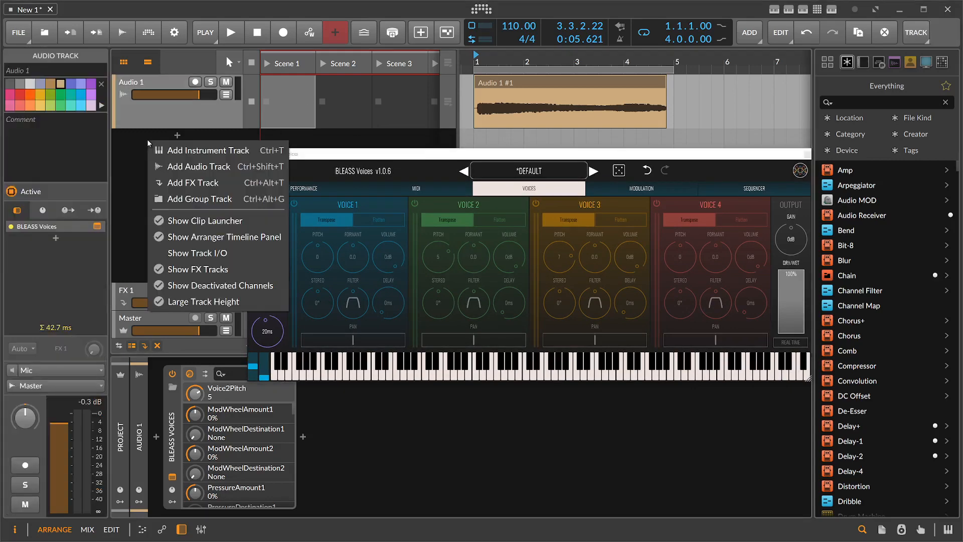
left_click(184, 153)
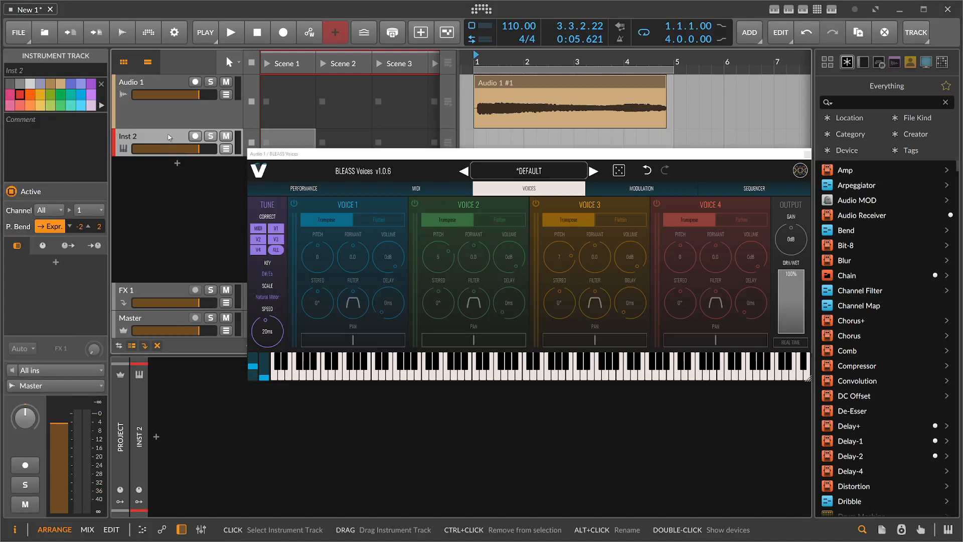
left_click(195, 136)
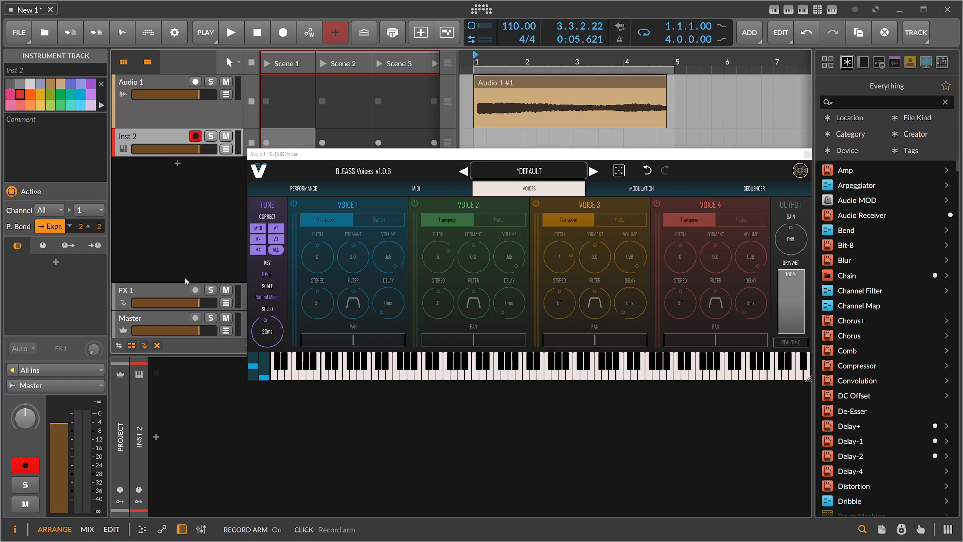
left_click(157, 439)
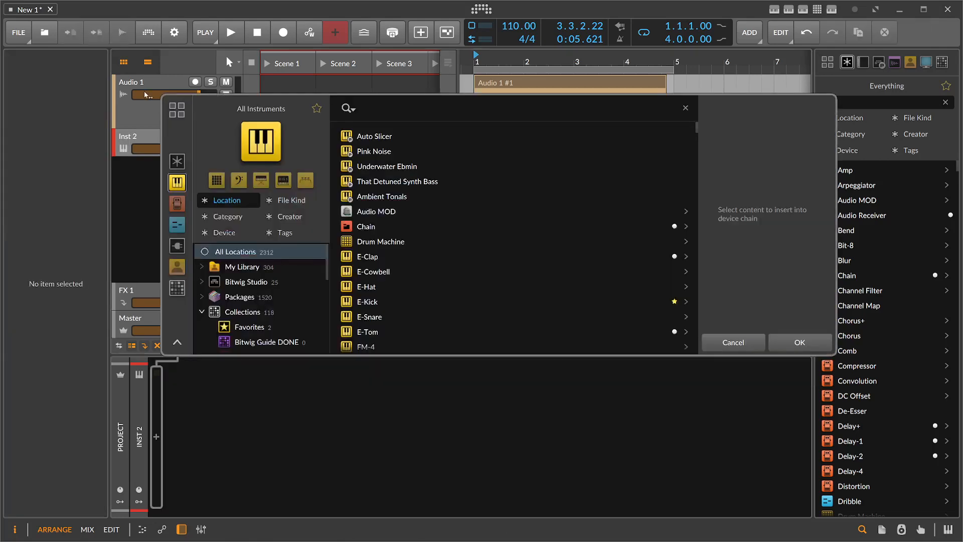
left_click(736, 342)
Insert a Note Receiver before BLEASS Voices in the Audio 1 device chain.
left_click(213, 103)
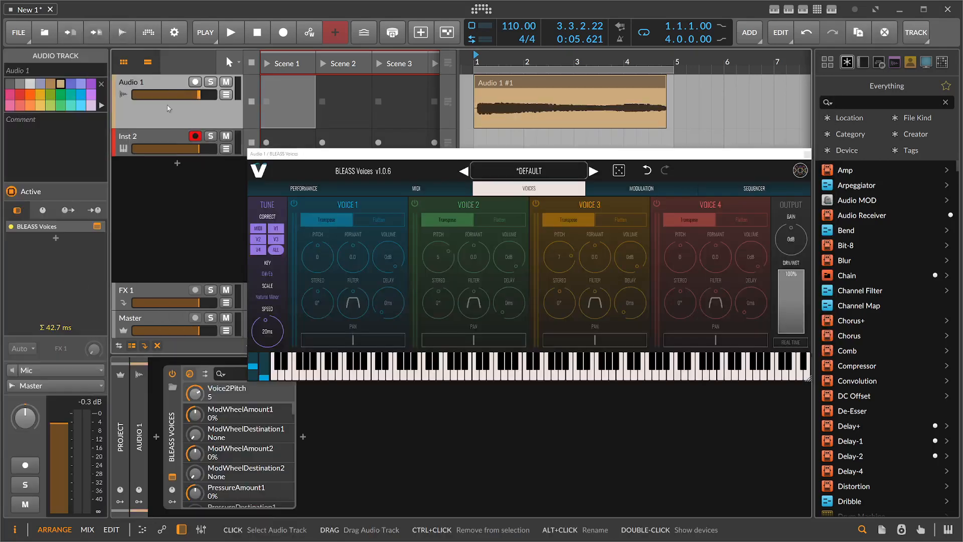
left_click(158, 438)
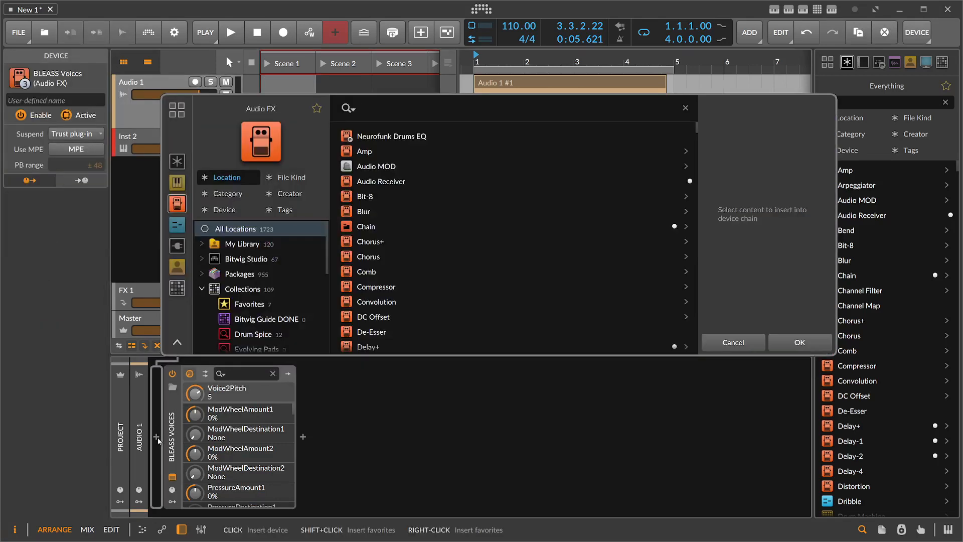
type("recei")
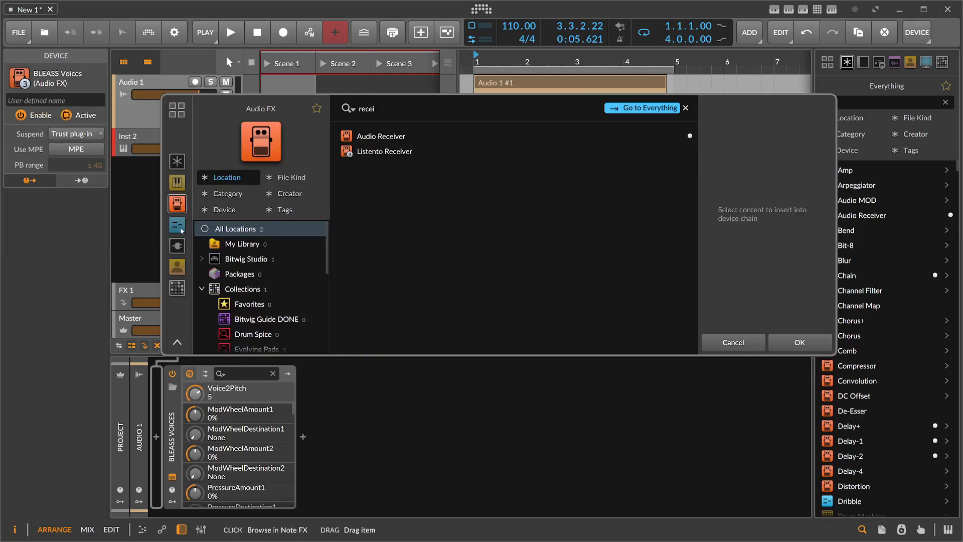
left_click(177, 226)
double_click(382, 136)
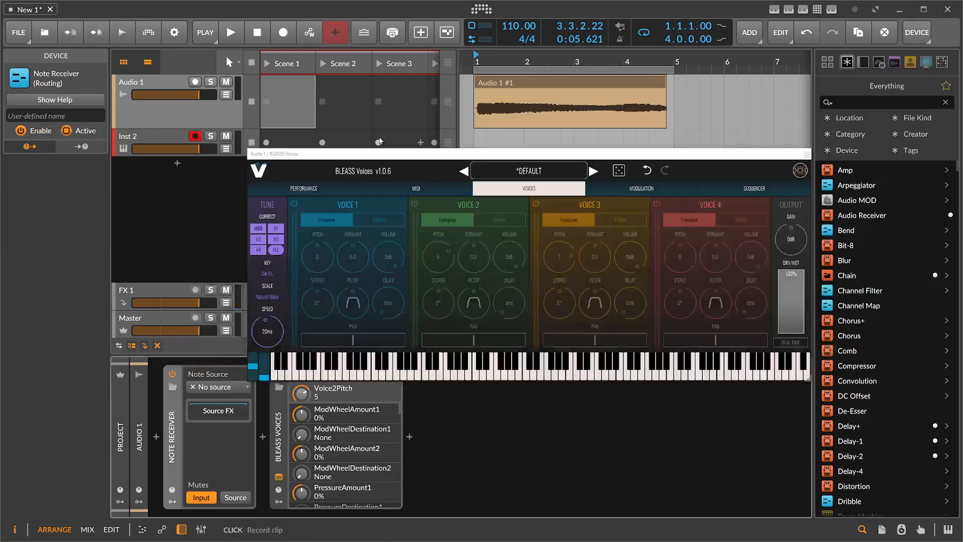
Set the Note Receiver's note source to the Inst 2 track.
left_click(217, 387)
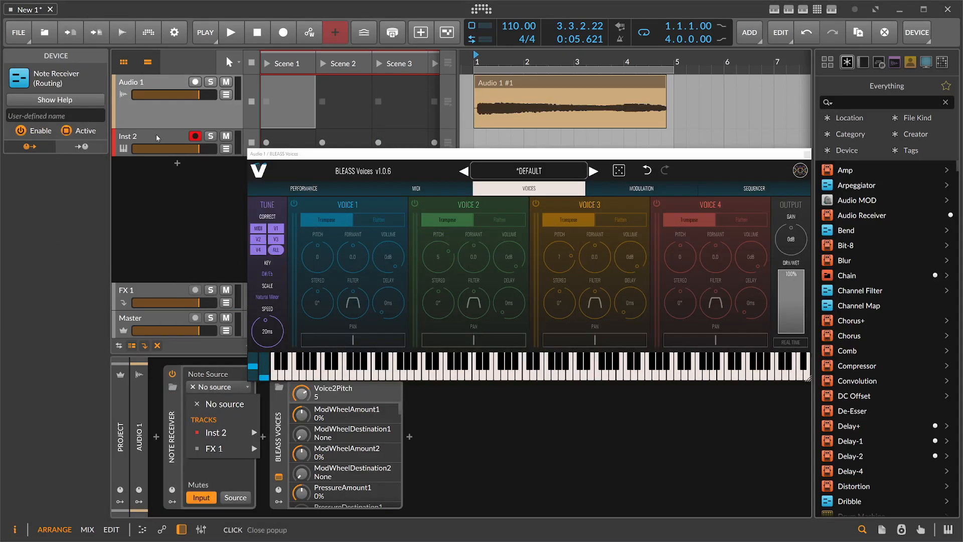
mouse_move(236, 432)
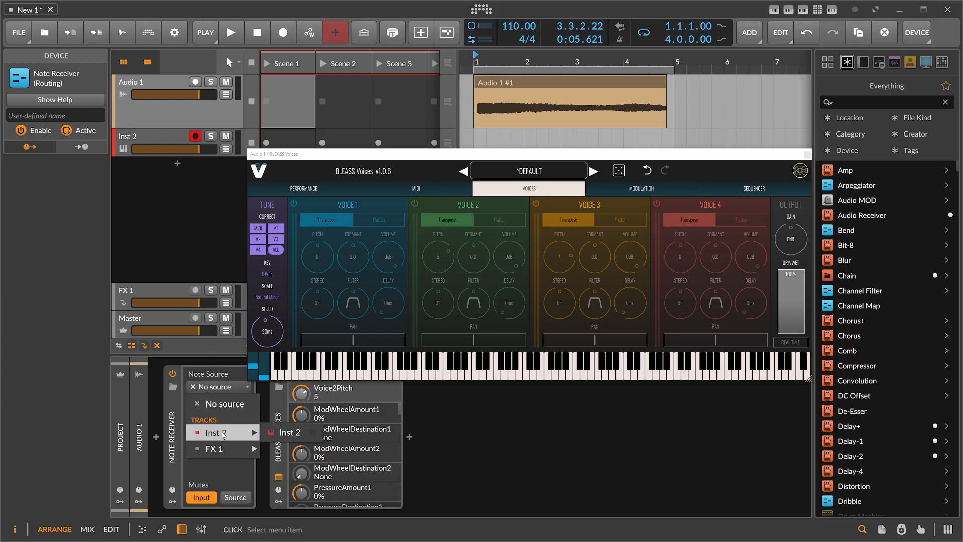
left_click(281, 434)
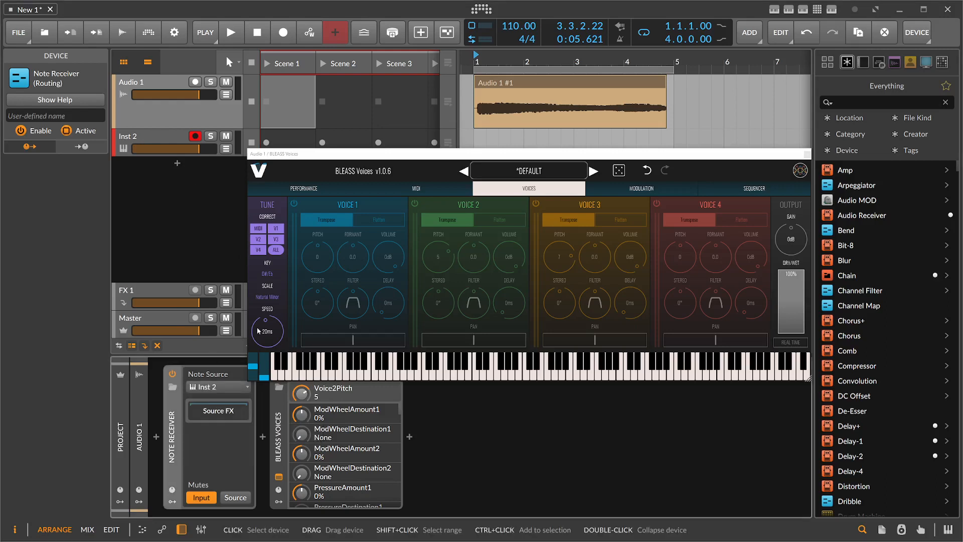
Move the Audio 1 clip to start at bar 5 during playback, then stop and arm the Audio 1 track.
left_click(233, 38)
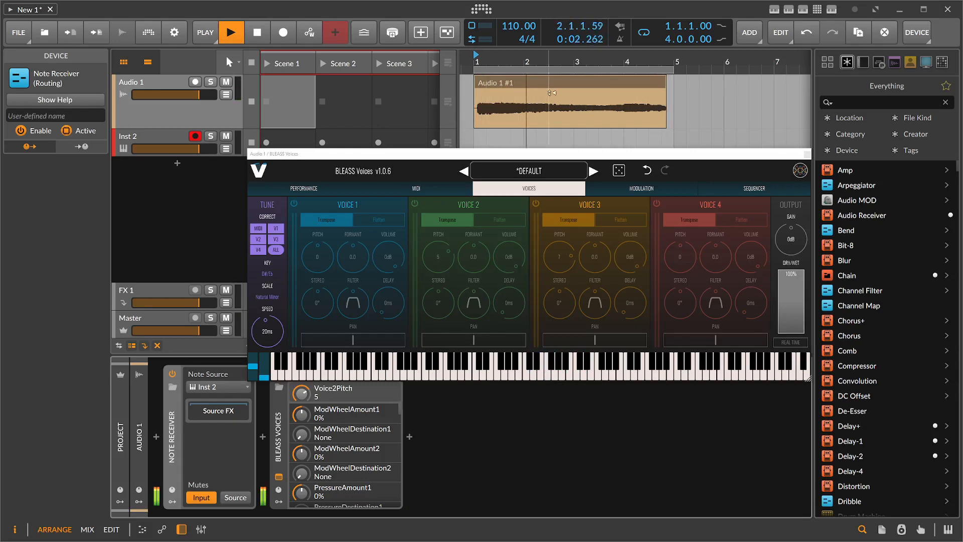
left_click(531, 89)
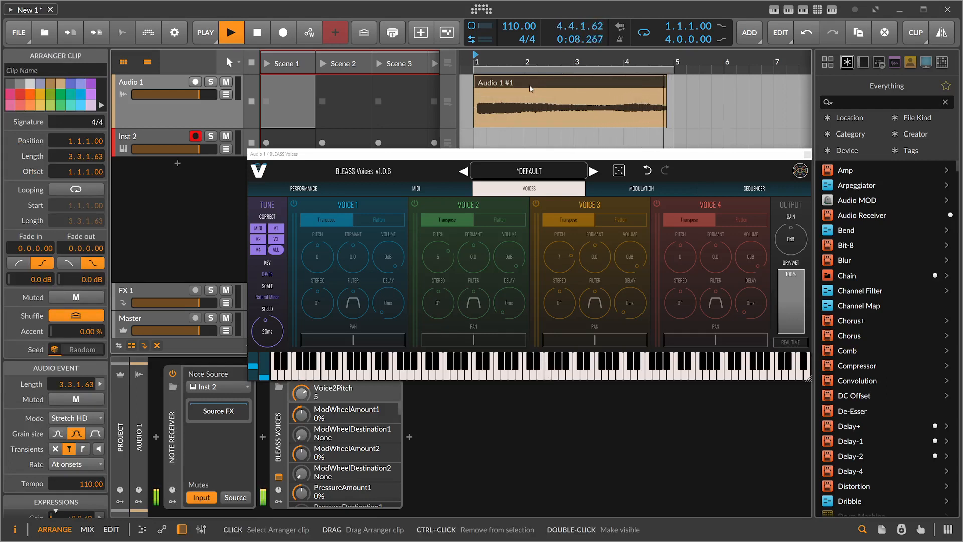
left_click_drag(531, 89, 737, 85)
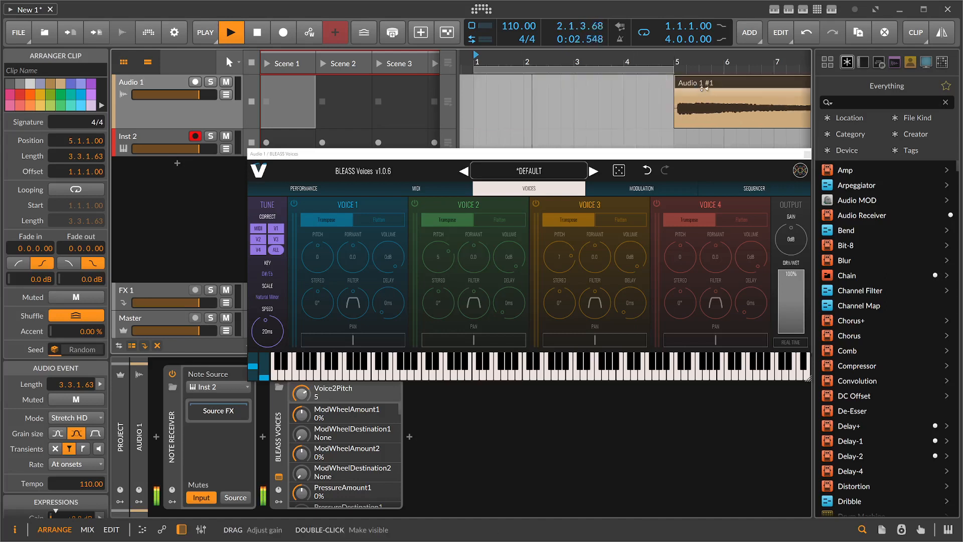
left_click(256, 40)
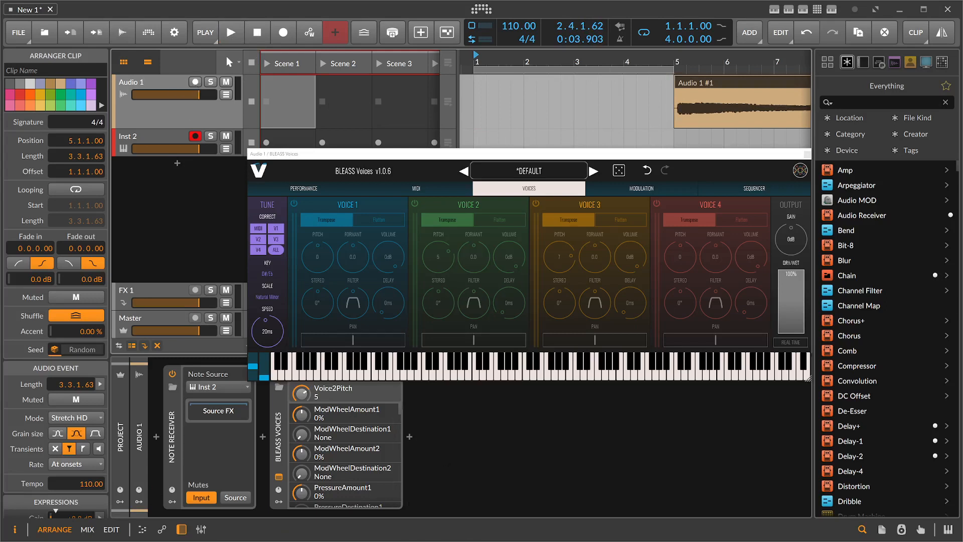
left_click(195, 82)
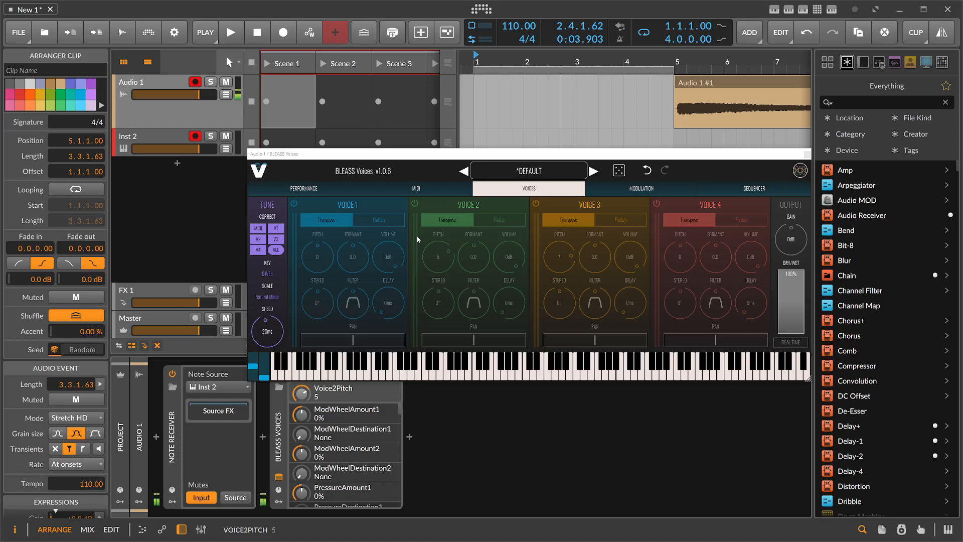
Insert the SuperMassive Custom Stardust effect after BLEASS Voices on Audio 1 and set its mix to 51.2%.
left_click(409, 437)
type("su")
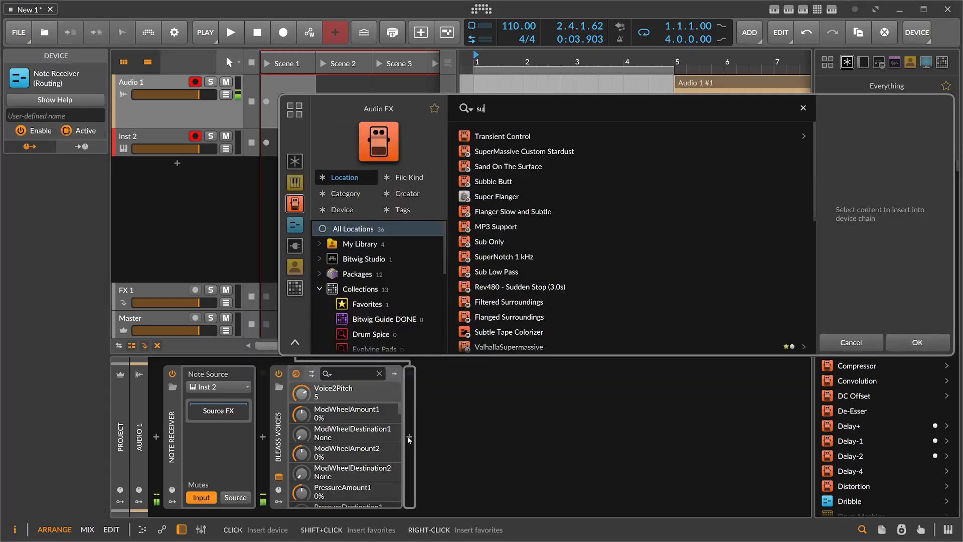
type("per")
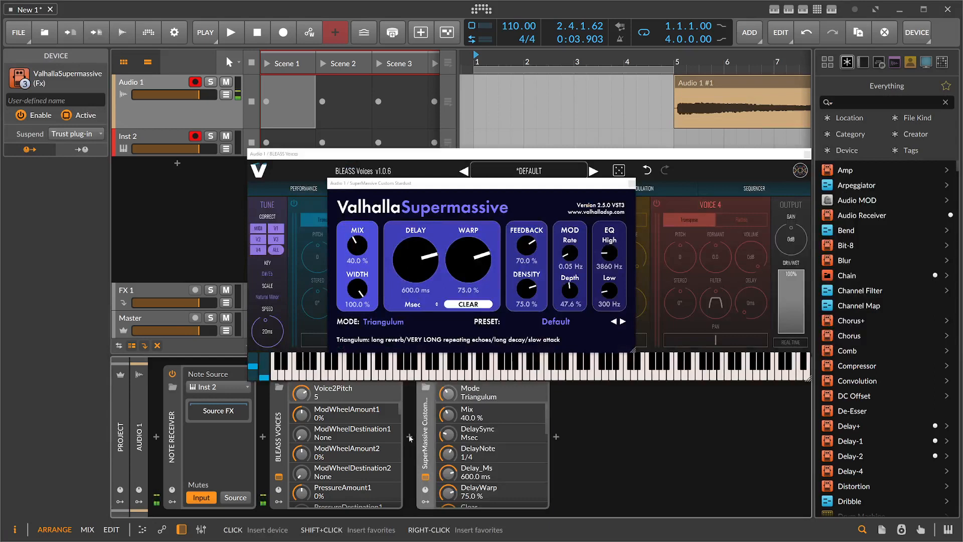
left_click_drag(368, 251, 364, 244)
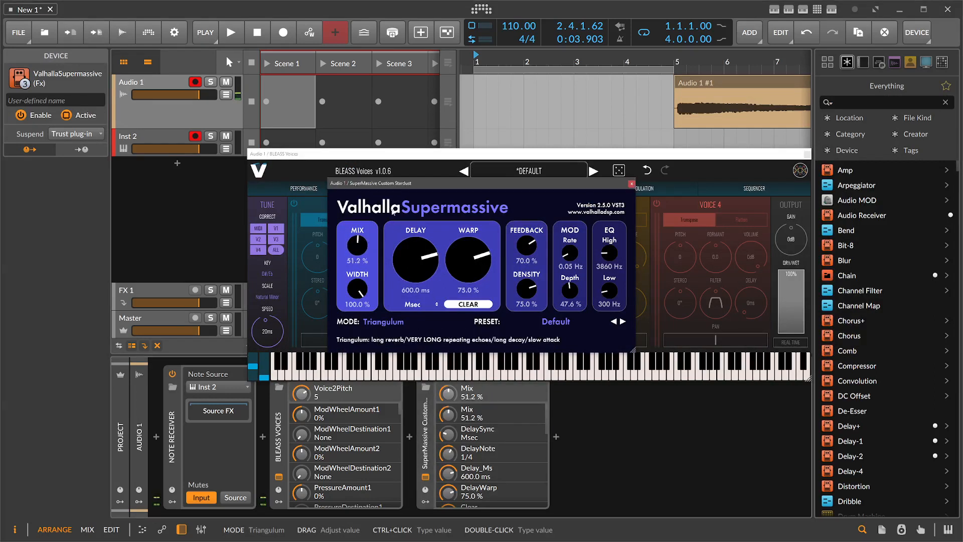
left_click_drag(412, 185, 451, 194)
left_click(353, 154)
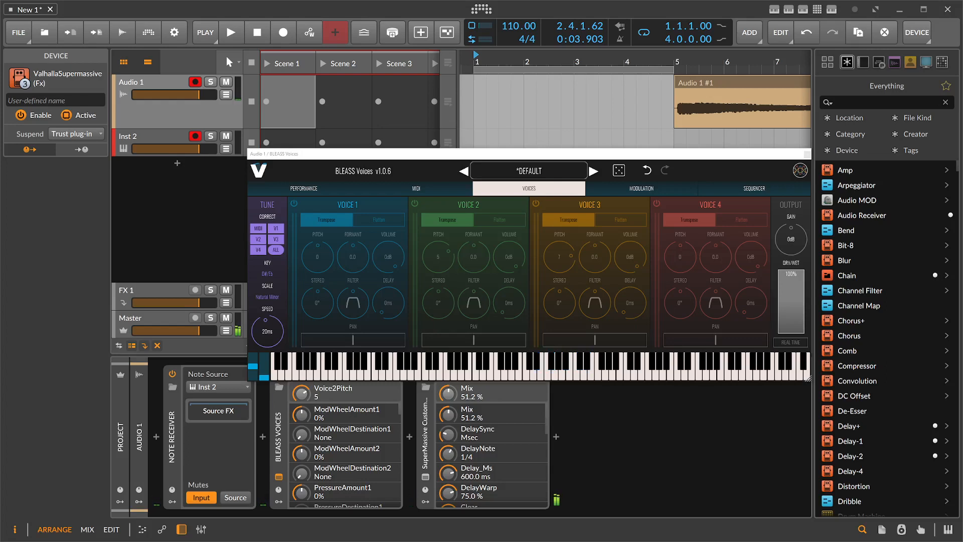
Disarm the Audio 1 track and turn on MPE for the BLEASS Voices device.
left_click(195, 81)
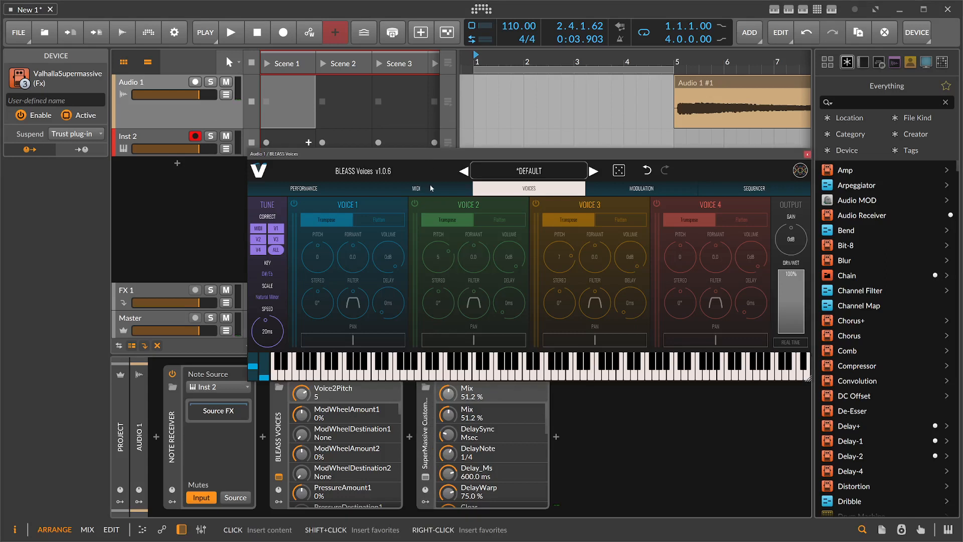
left_click(279, 437)
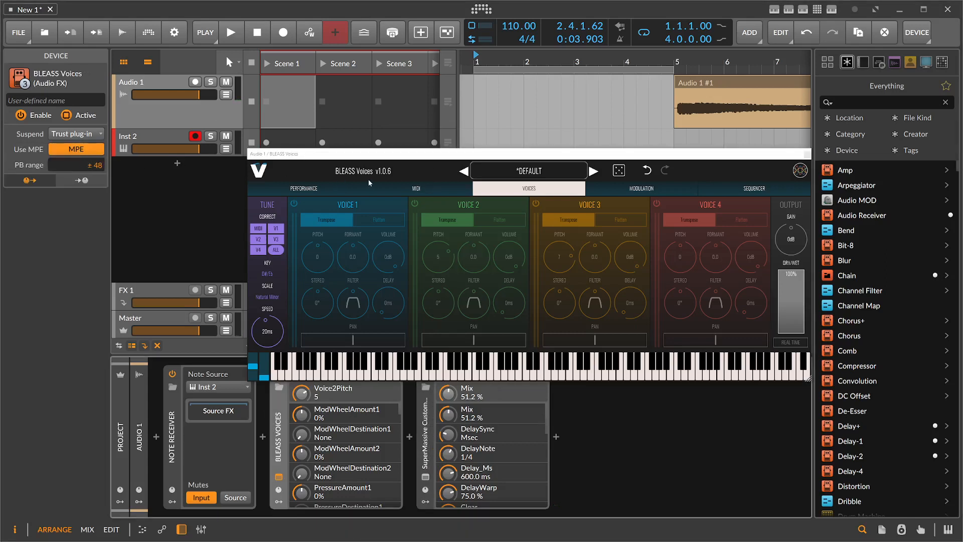
View the MIDI page of BLEASS Voices, then assign Pressure's first destination to Midi Formant on the Performance page.
left_click(421, 186)
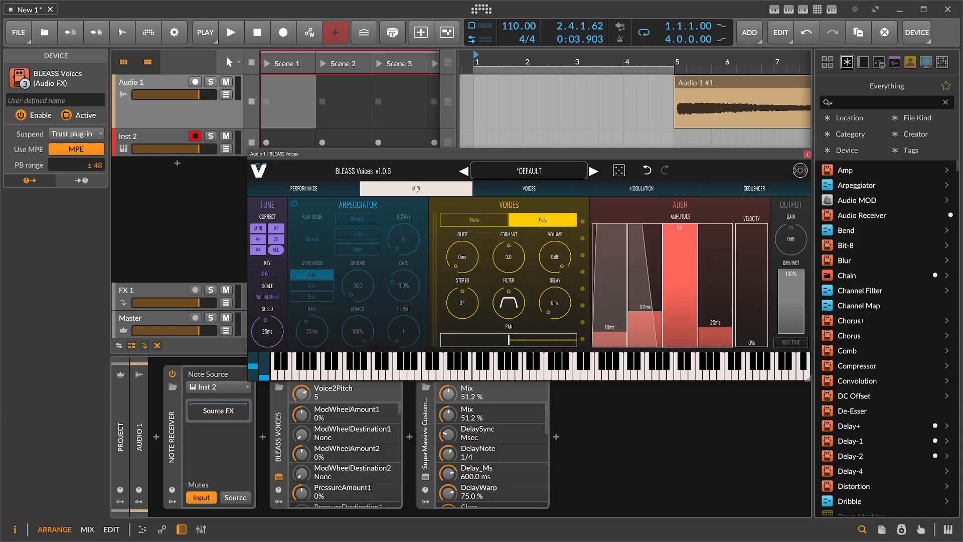
left_click(329, 189)
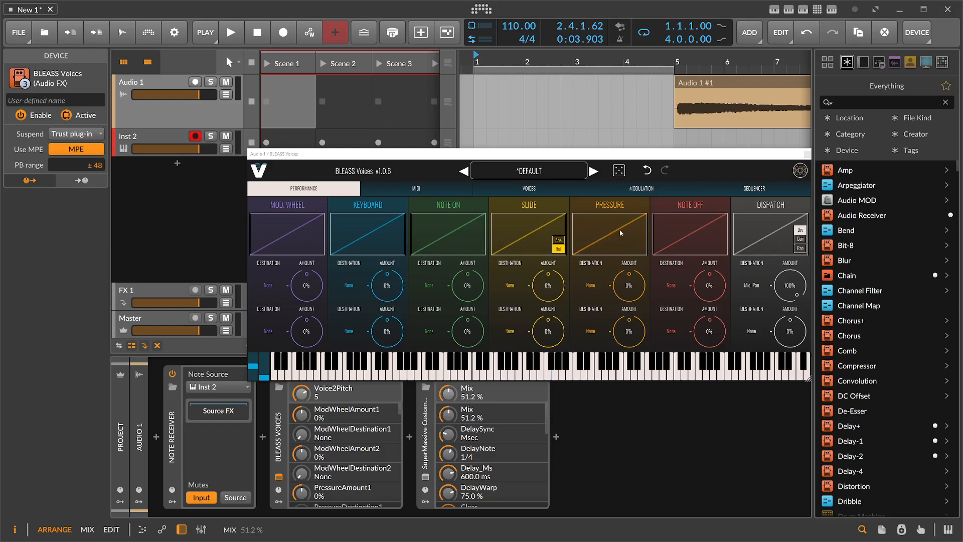
left_click(592, 286)
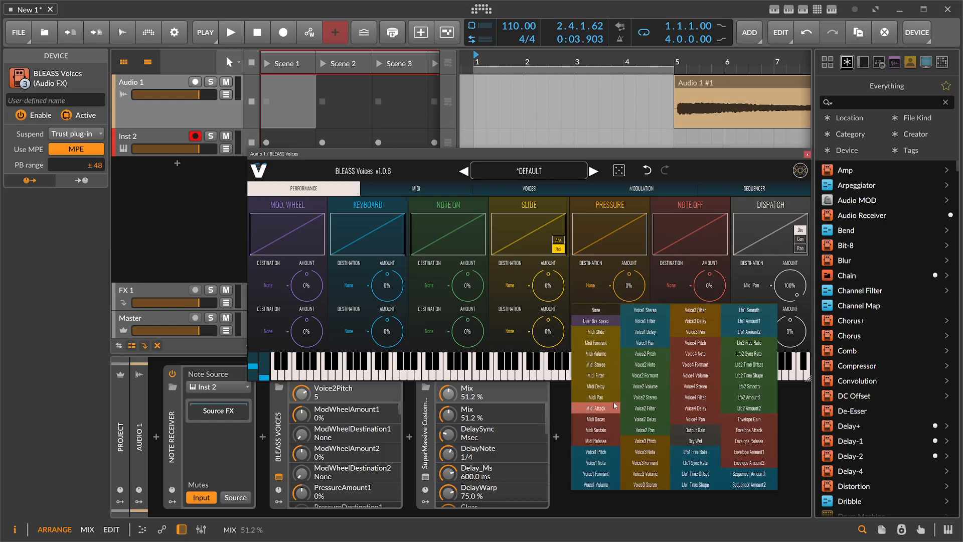
left_click(604, 344)
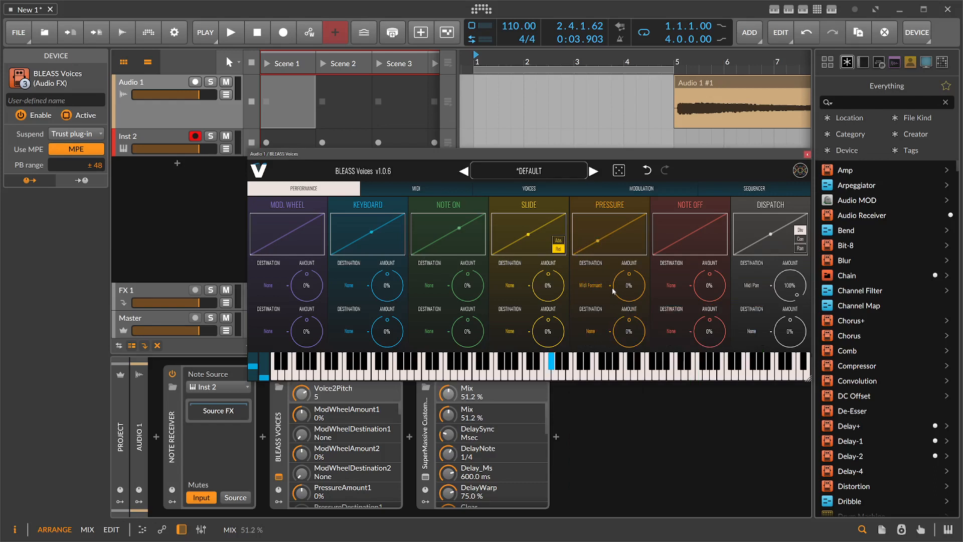
Arm Audio 1 for live input and set the Pressure modulation amount for Midi Formant to 71%.
left_click(196, 82)
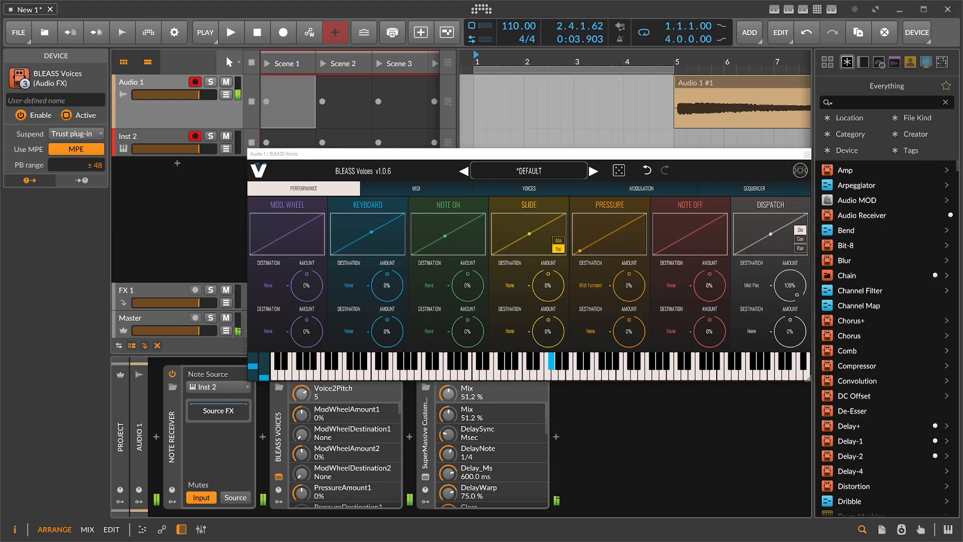
left_click_drag(643, 293, 644, 267)
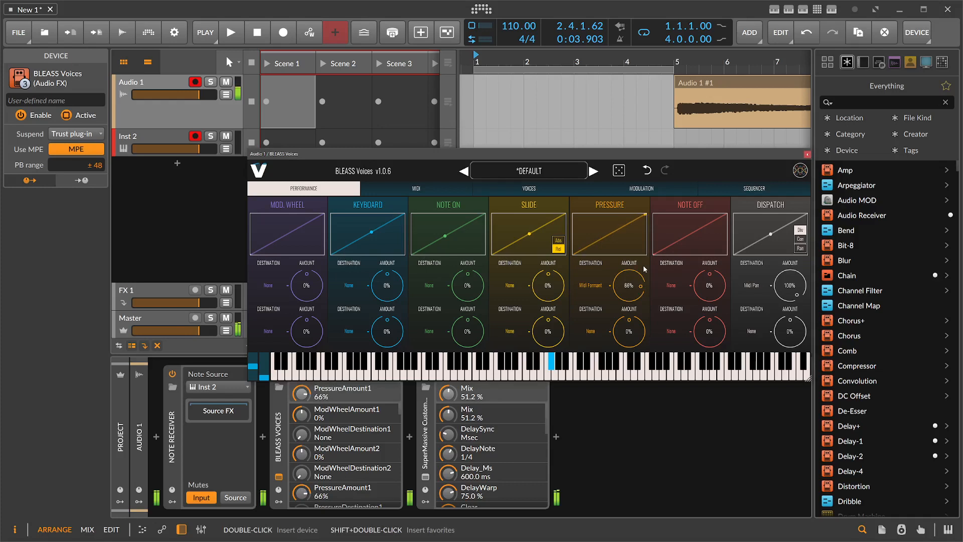
left_click_drag(644, 266, 644, 264)
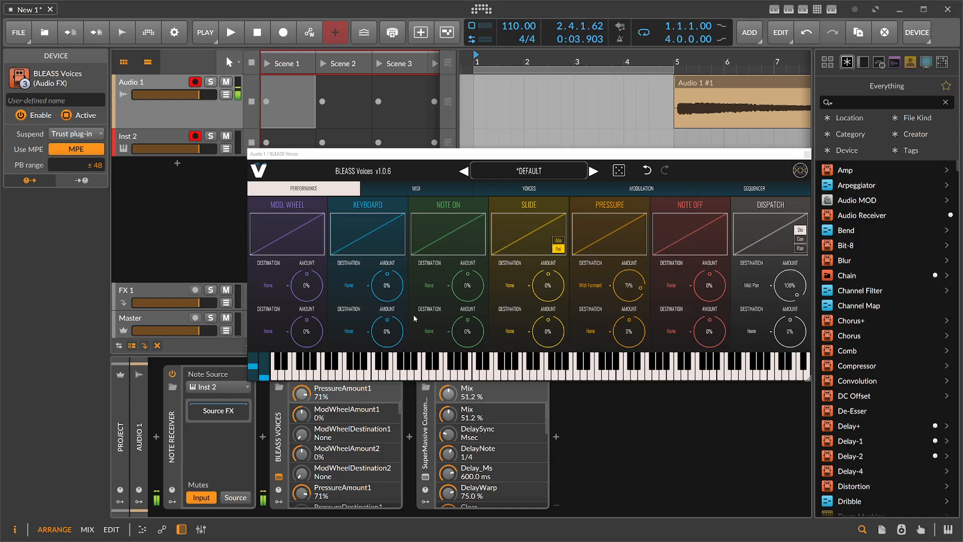
View the Modulation page of BLEASS Voices, then add a Beat LFO modulator to the device.
left_click_drag(438, 154, 376, 145)
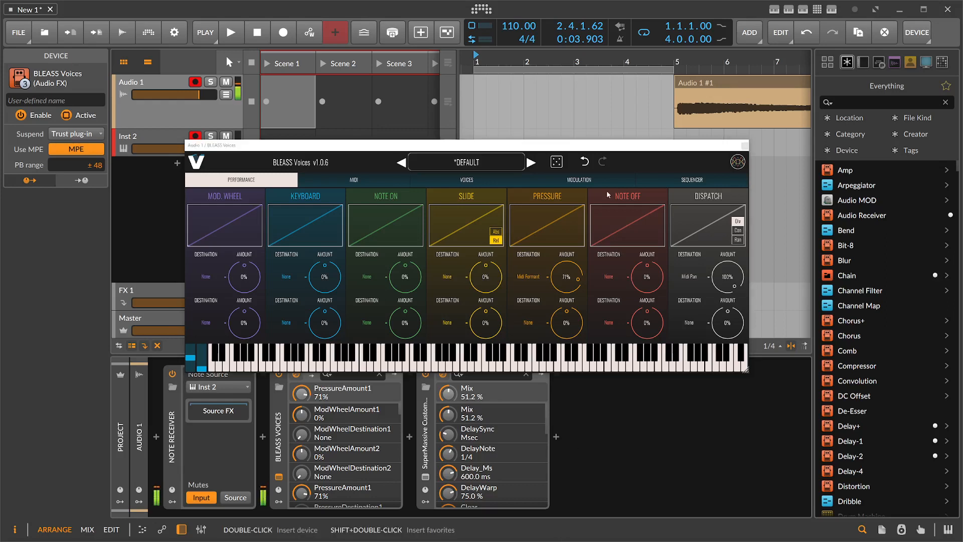
left_click(581, 184)
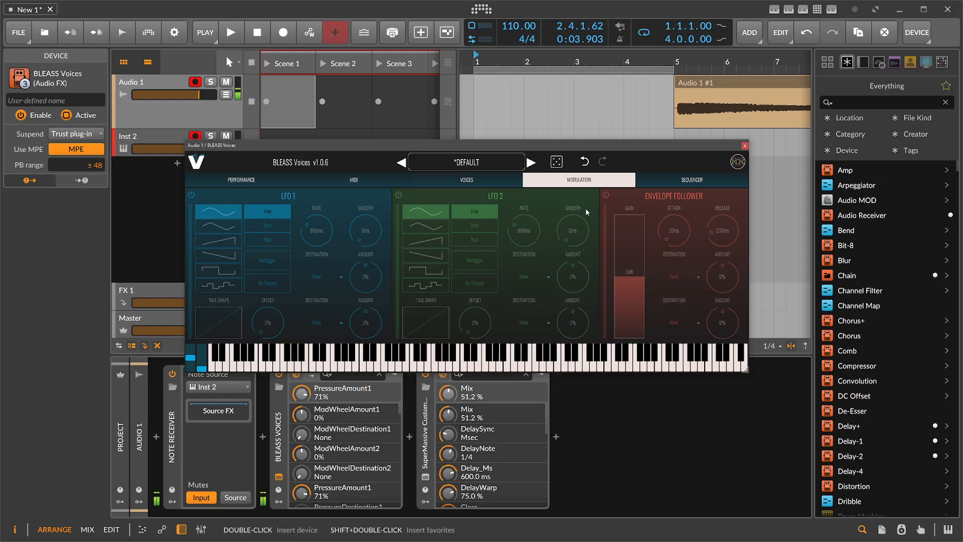
left_click(279, 477)
left_click(298, 390)
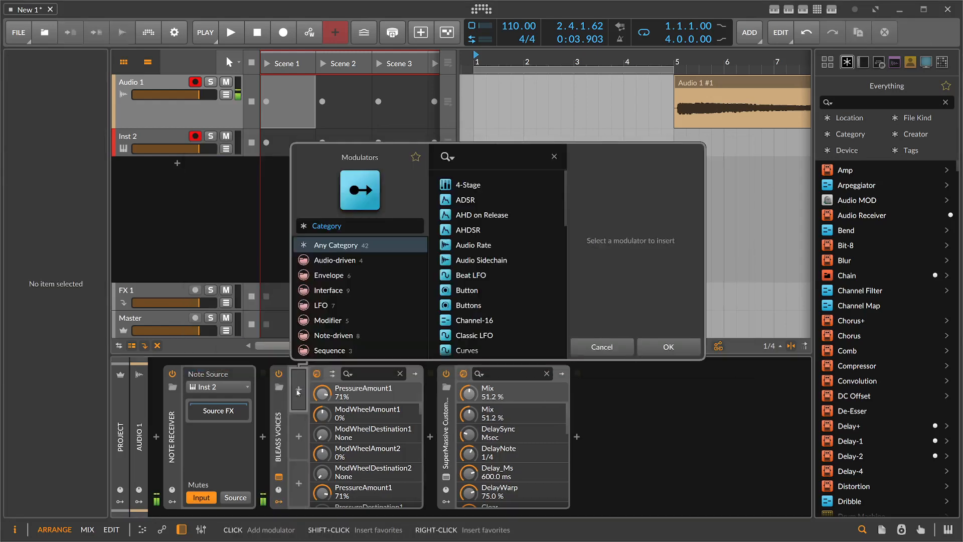
type("lfo")
key("Down")
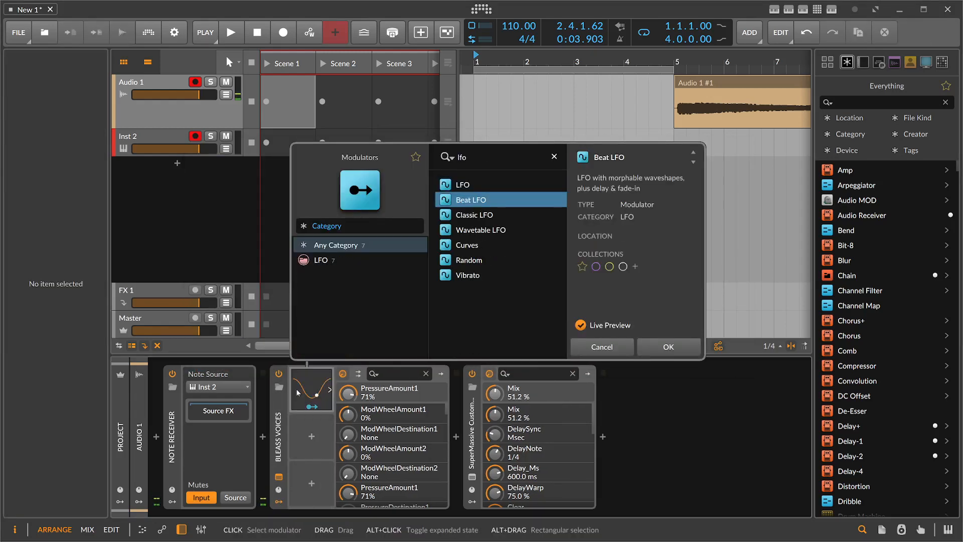
key("Return")
Filter the BLEASS Voices parameters by "formant" and map the Beat LFO to Voice1Formant with an amount of 0.226.
left_click(312, 406)
left_click_drag(350, 394, 350, 395)
double_click(350, 395)
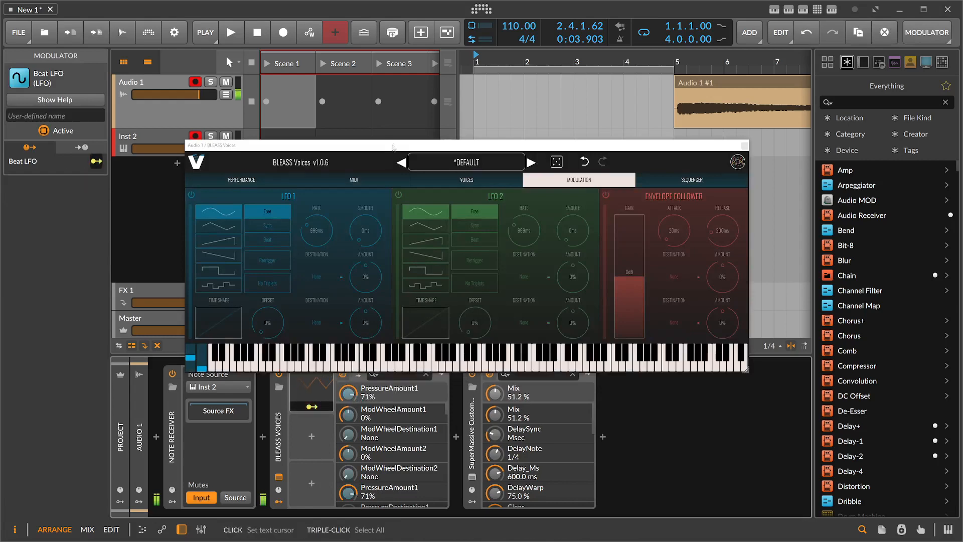
left_click_drag(399, 145, 403, 113)
left_click(394, 373)
type("formant")
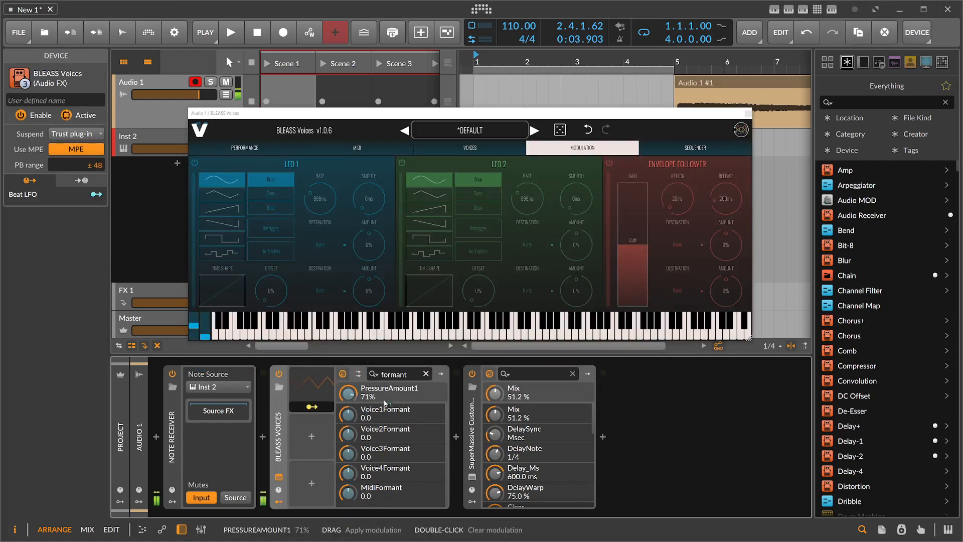
left_click_drag(348, 414, 348, 401)
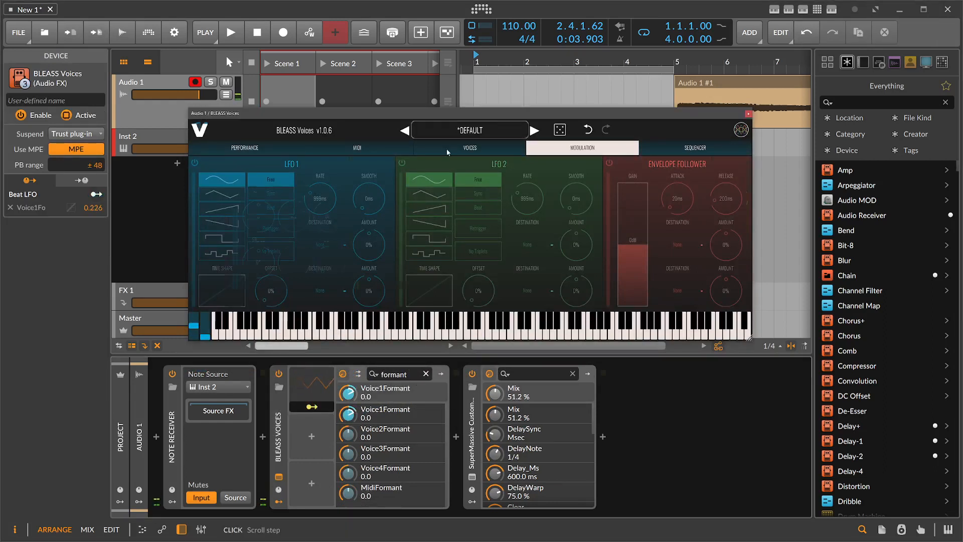
View the Voices, Modulation and Sequencer pages of BLEASS Voices.
left_click(447, 148)
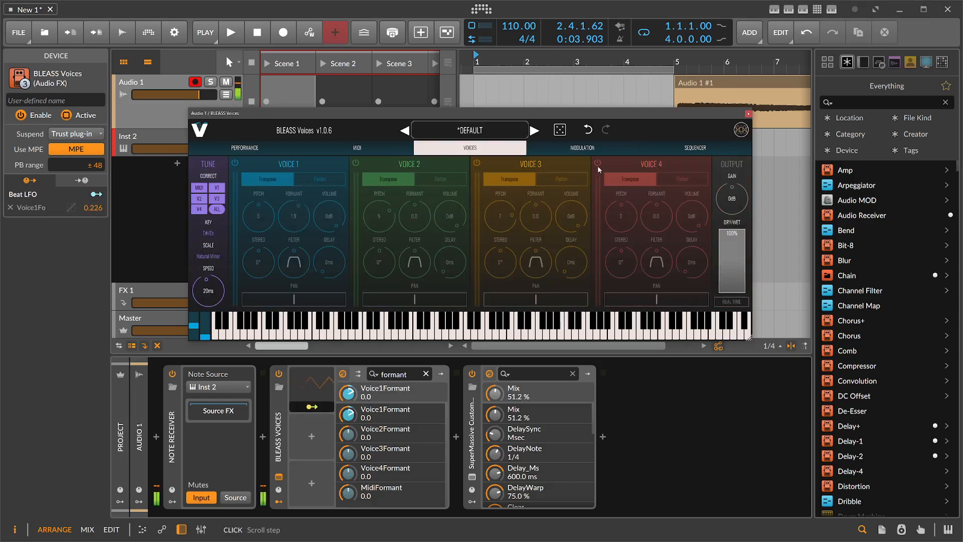
left_click(594, 148)
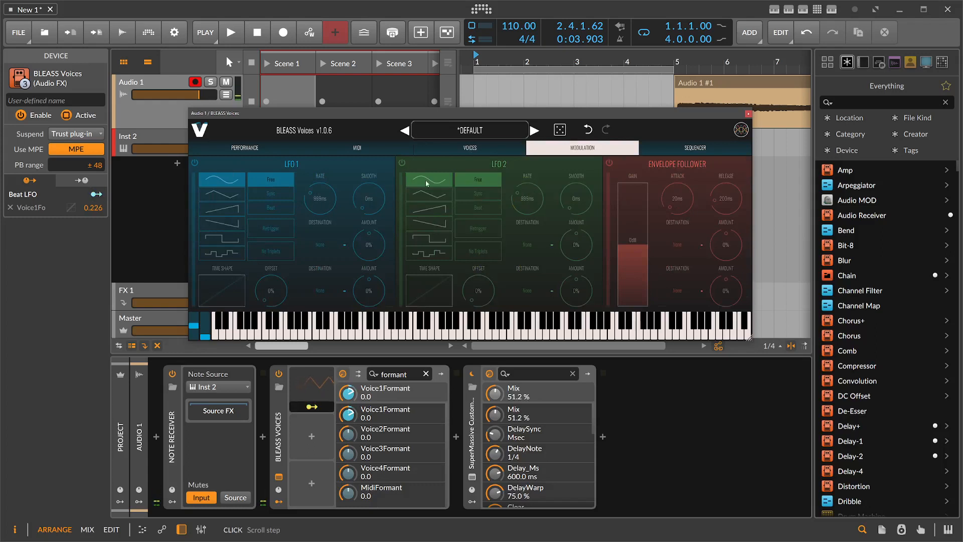
left_click(648, 151)
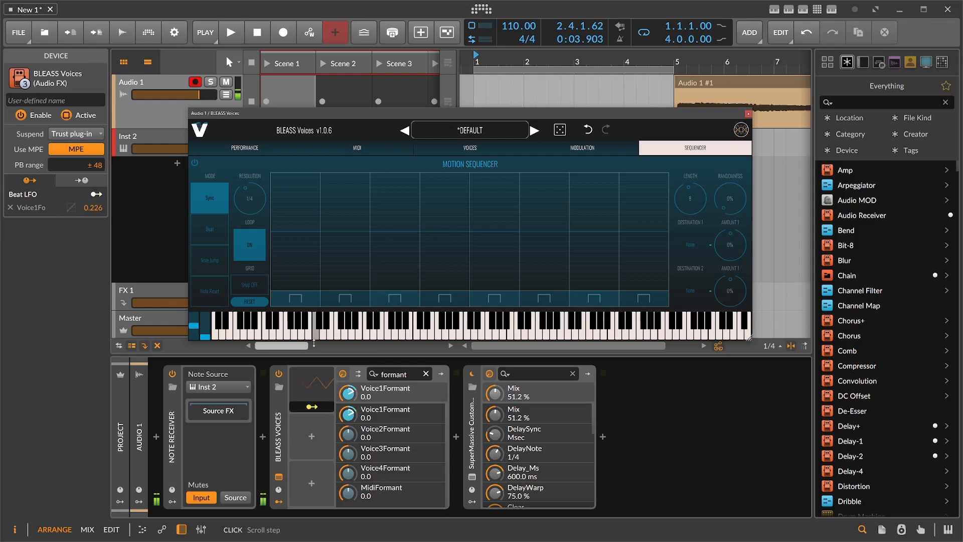
Delete the Beat LFO modulator and hide the modulator slots of the BLEASS Voices device.
left_click(306, 381)
key("Delete")
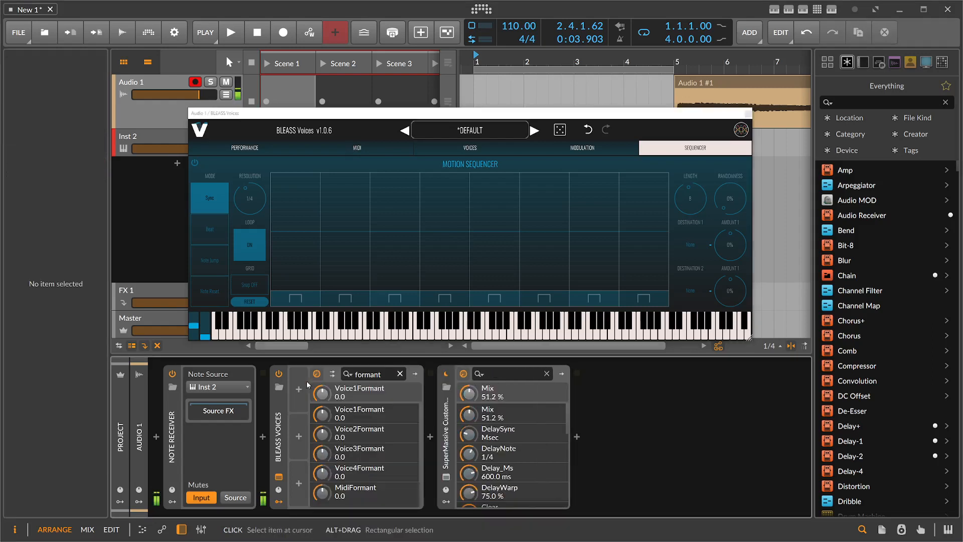
left_click(280, 476)
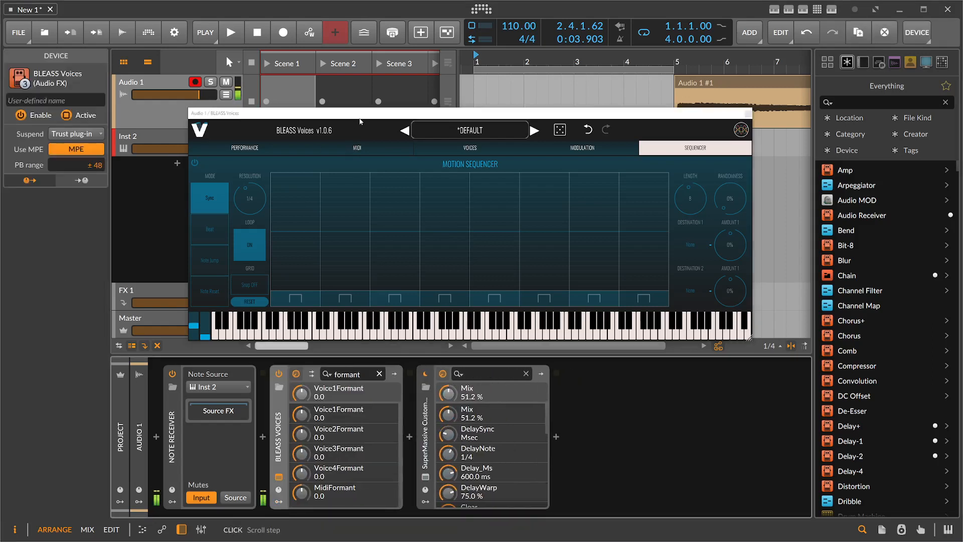
Show the Voices page of BLEASS Voices after a look at the MIDI page, and enlarge and reposition the plug-in window.
left_click_drag(361, 122, 357, 125)
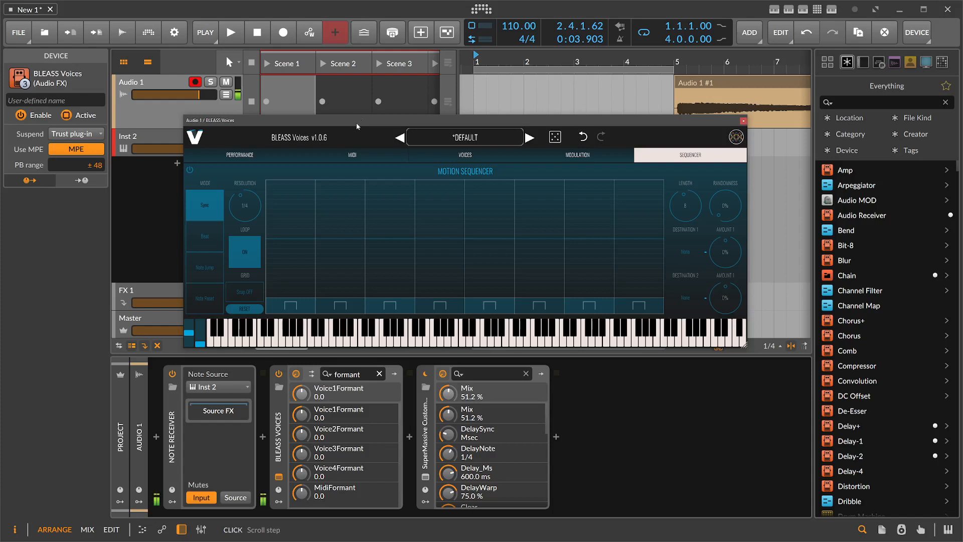
left_click_drag(356, 124, 336, 112)
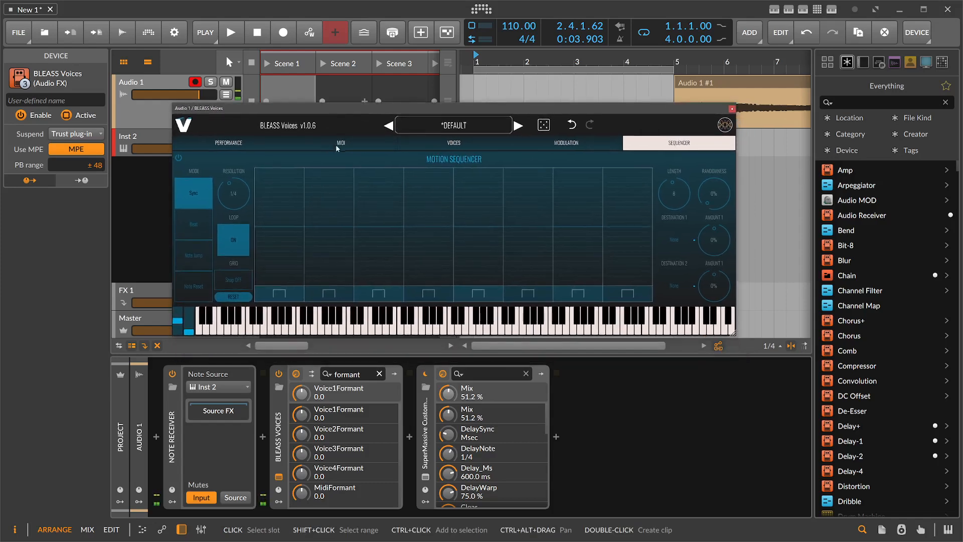
left_click(337, 144)
left_click(429, 143)
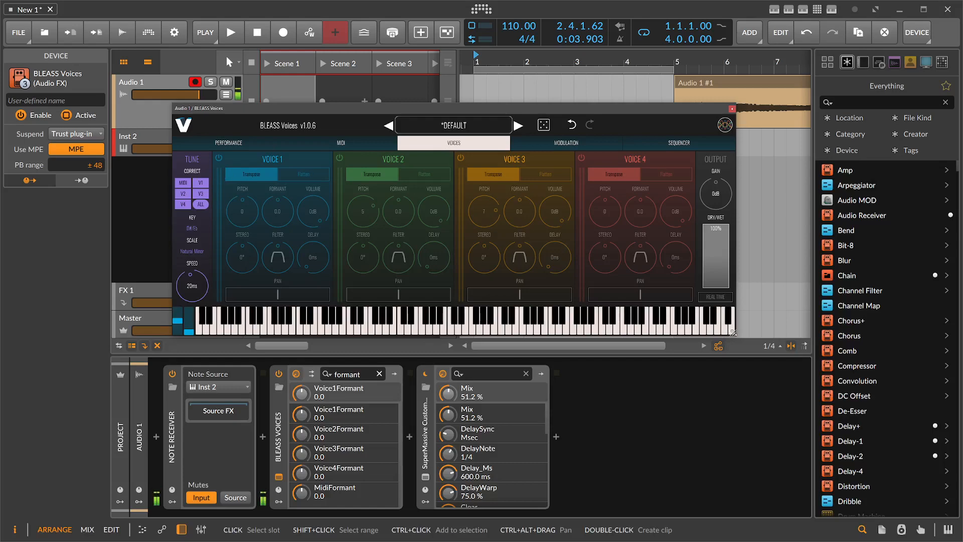
left_click_drag(733, 334, 847, 378)
left_click_drag(573, 105, 526, 118)
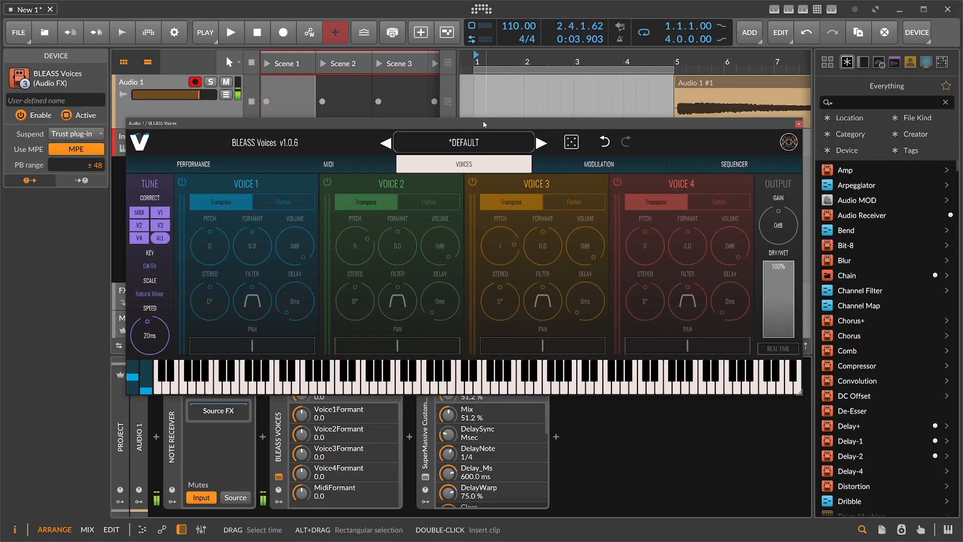
left_click_drag(484, 124, 468, 115)
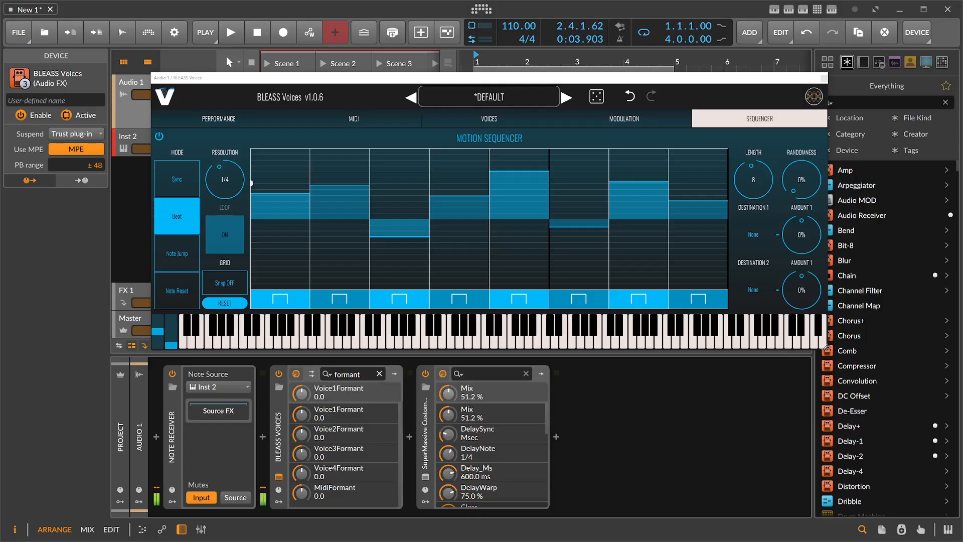
Look through the MIDI, Voices, Modulation and Performance pages of BLEASS Voices.
left_click(358, 126)
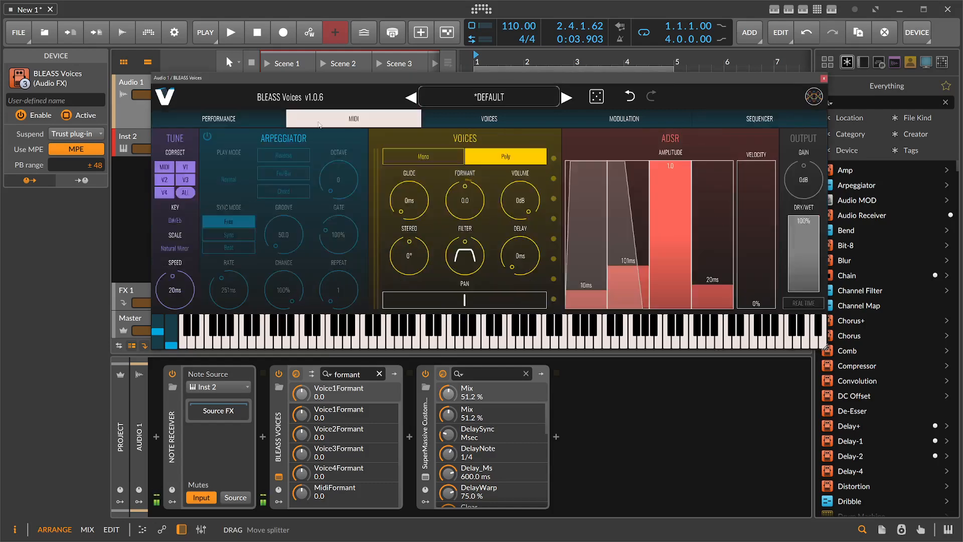
left_click(457, 122)
left_click(576, 119)
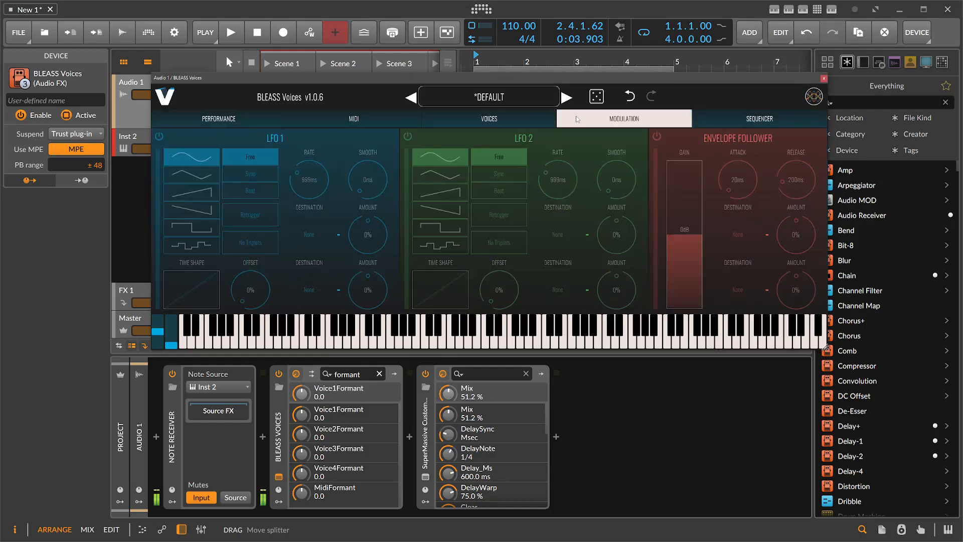
left_click(251, 120)
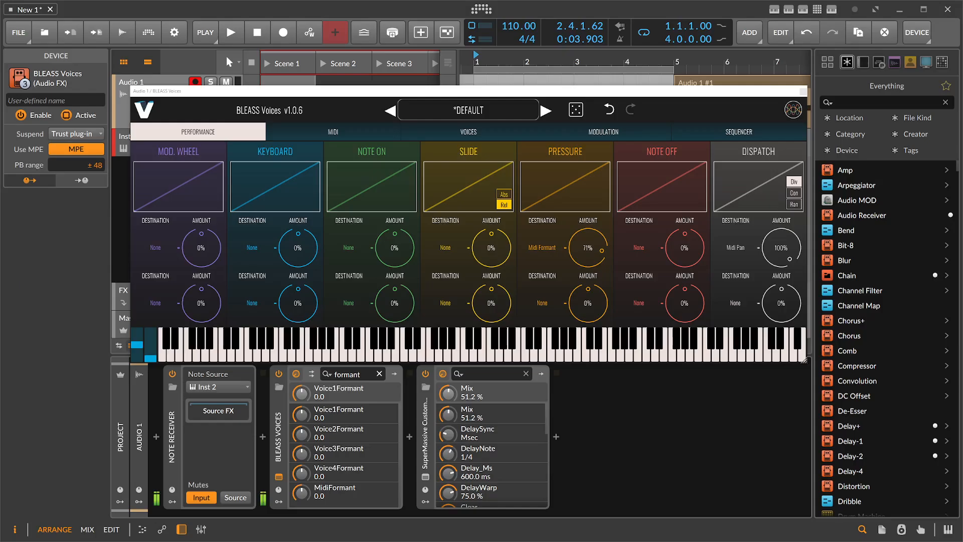
Select the Audio 1 track to check its plug-in latency, then turn on Real Time on the Voices page of BLEASS Voices.
left_click_drag(211, 91, 248, 90)
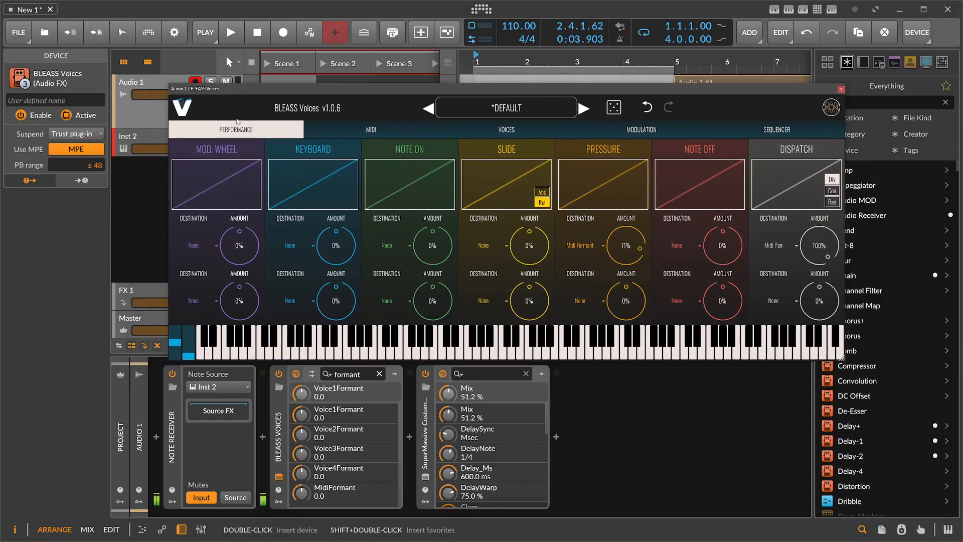
left_click(146, 112)
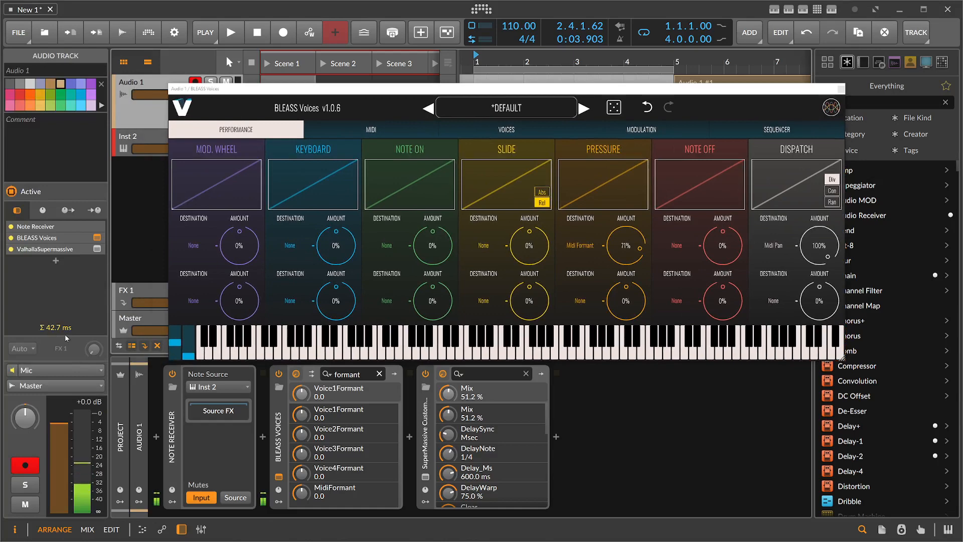
left_click(341, 131)
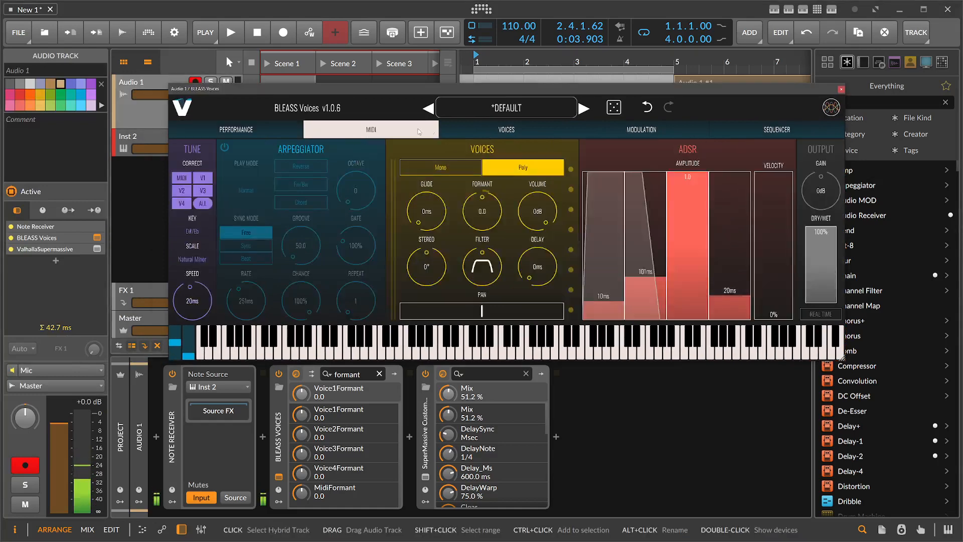
left_click(460, 128)
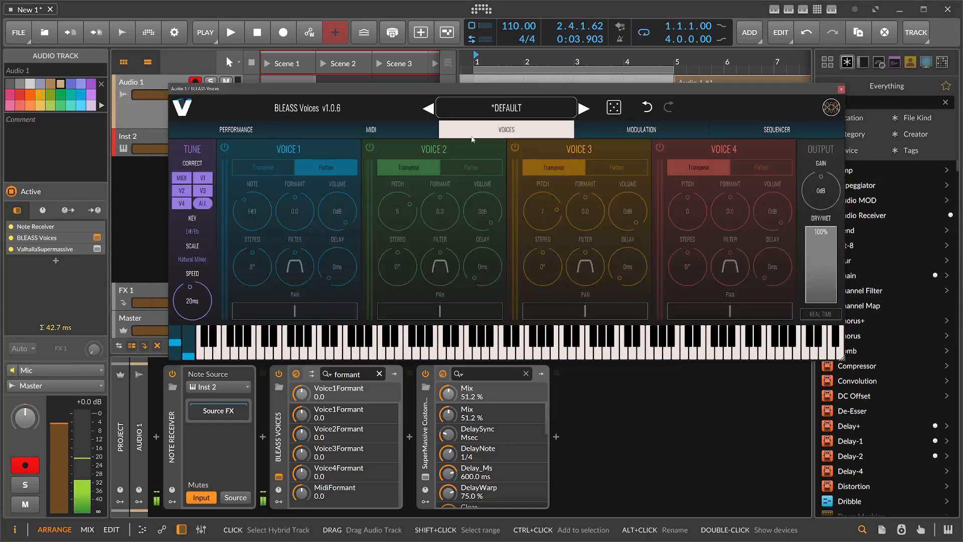
left_click(823, 315)
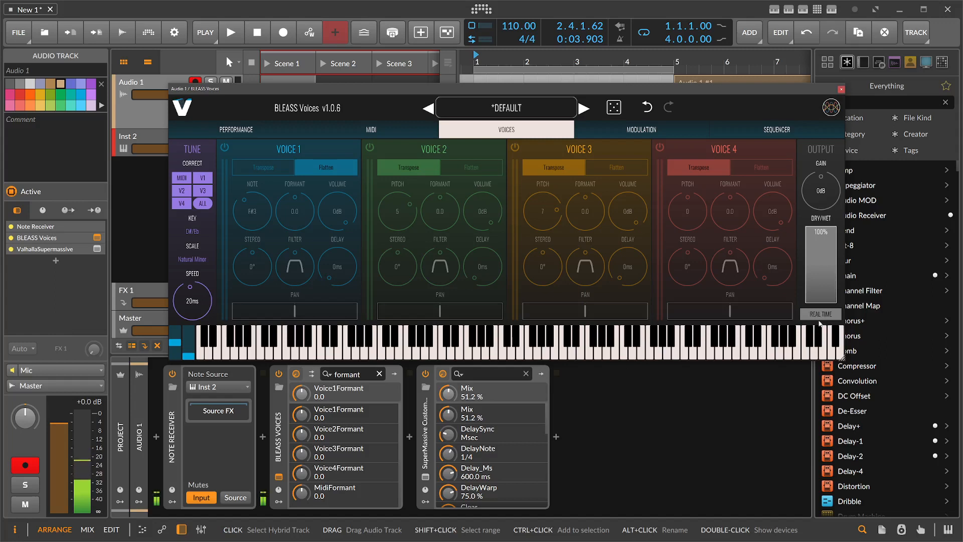